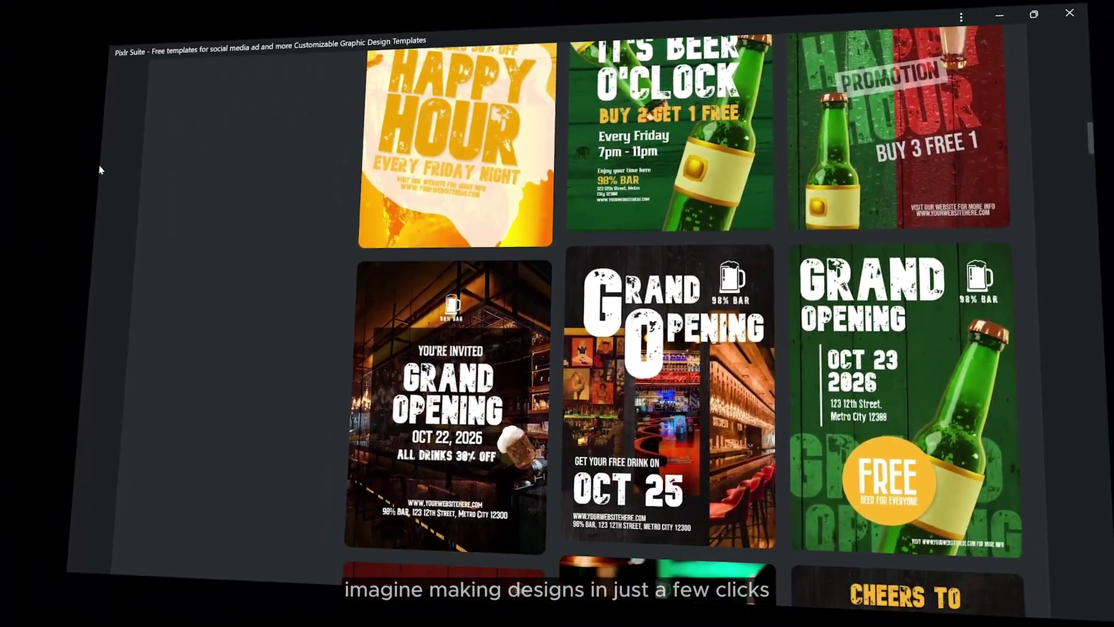
scroll(125, 179, "down", 3)
scroll(149, 192, "down", 3)
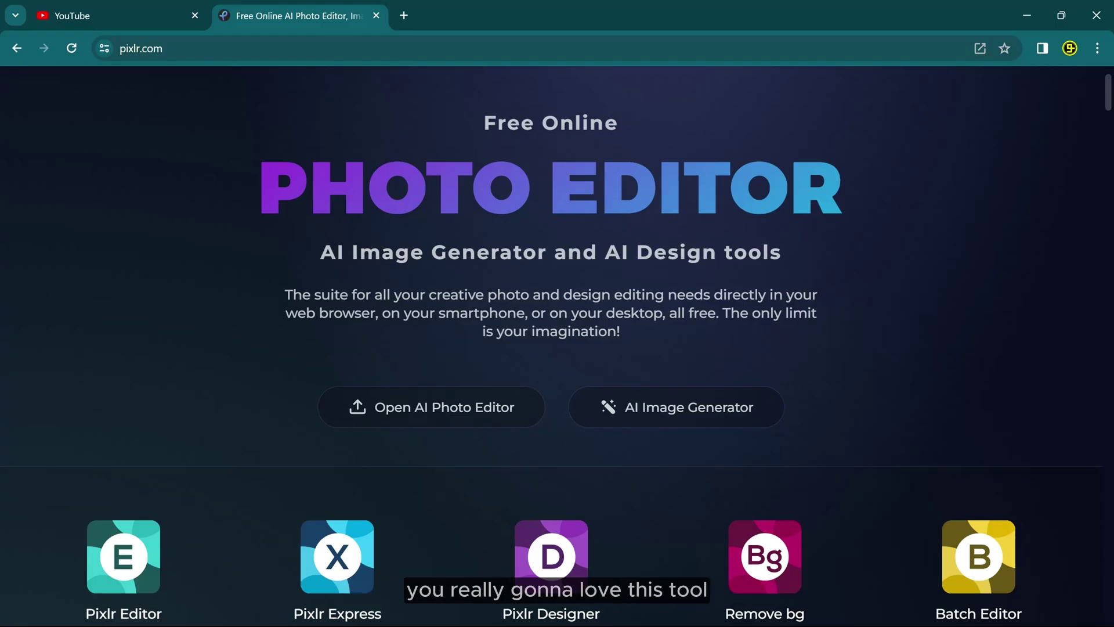
scroll(557, 348, "down", 1)
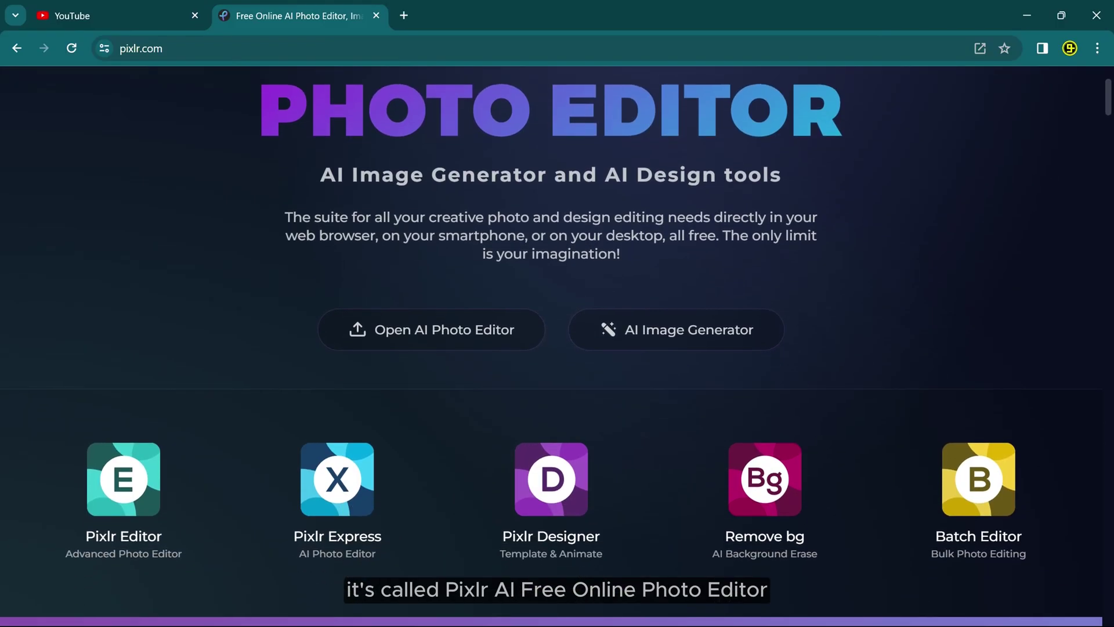
scroll(558, 349, "down", 1)
scroll(685, 155, "down", 1)
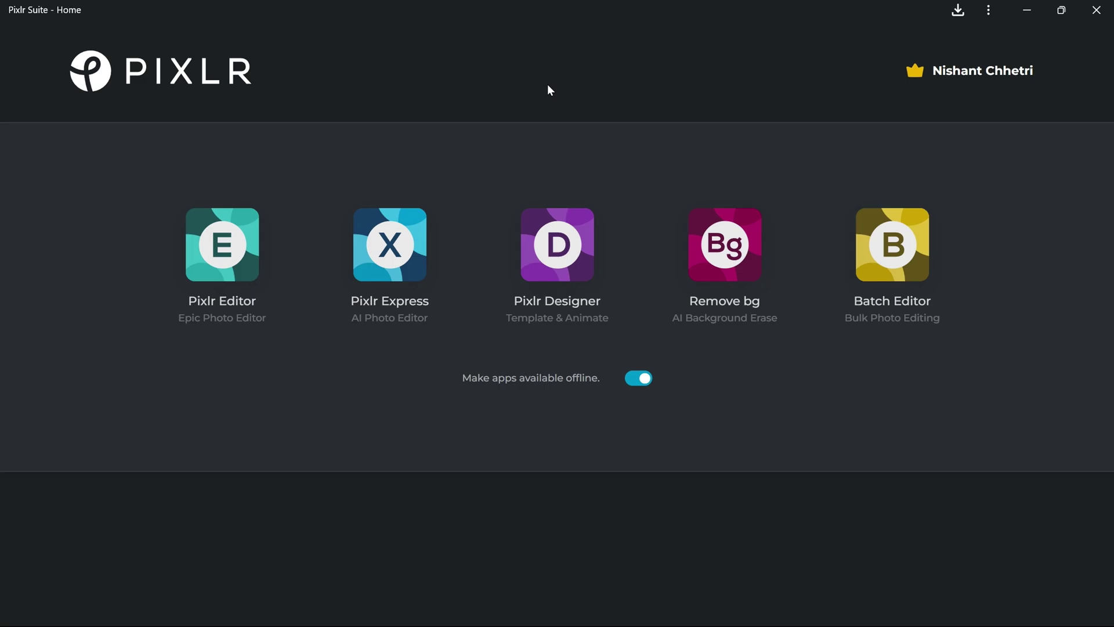
Step: Launch Pixlr Express and load the 4000×5000 neon portrait of the man with the reflective visor
left_click(395, 244)
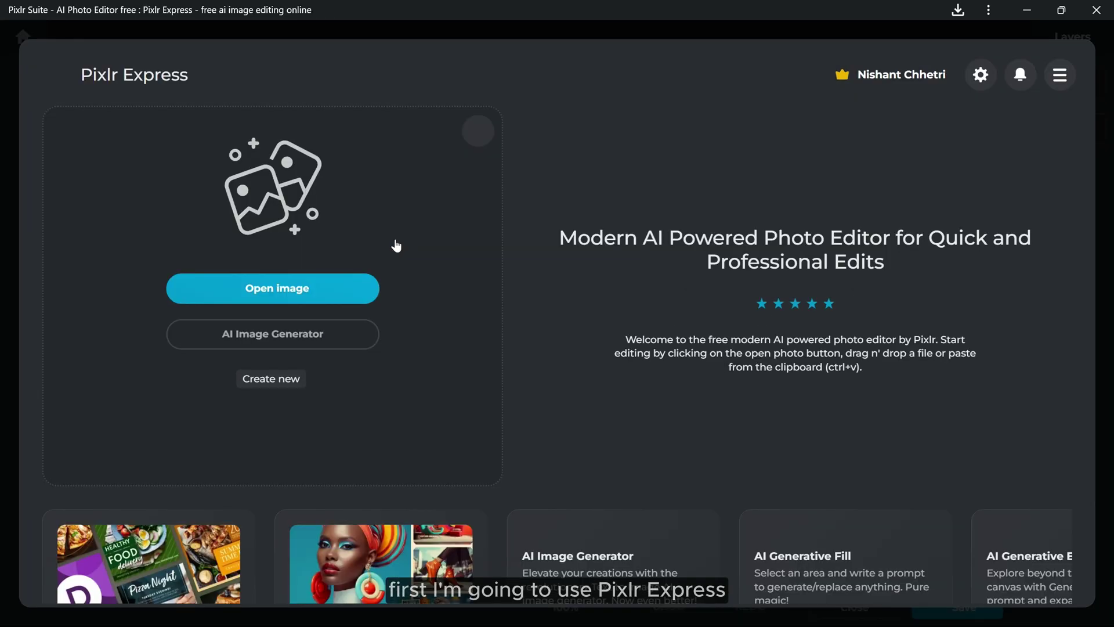
left_click(238, 297)
scroll(388, 213, "down", 1)
scroll(388, 213, "down", 2)
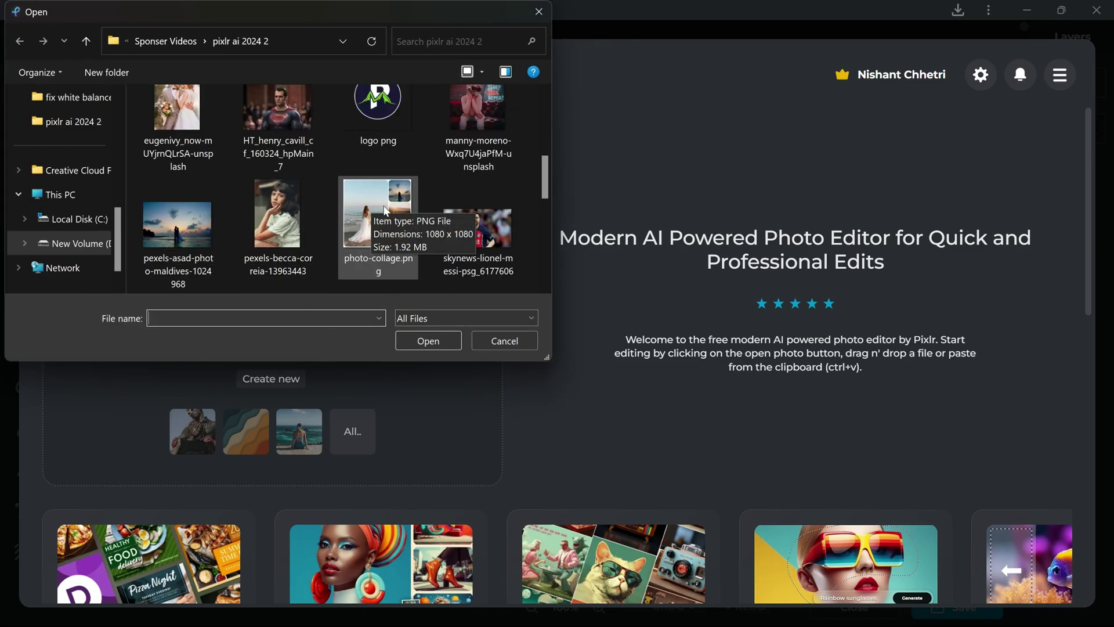
scroll(388, 213, "down", 3)
double_click(178, 218)
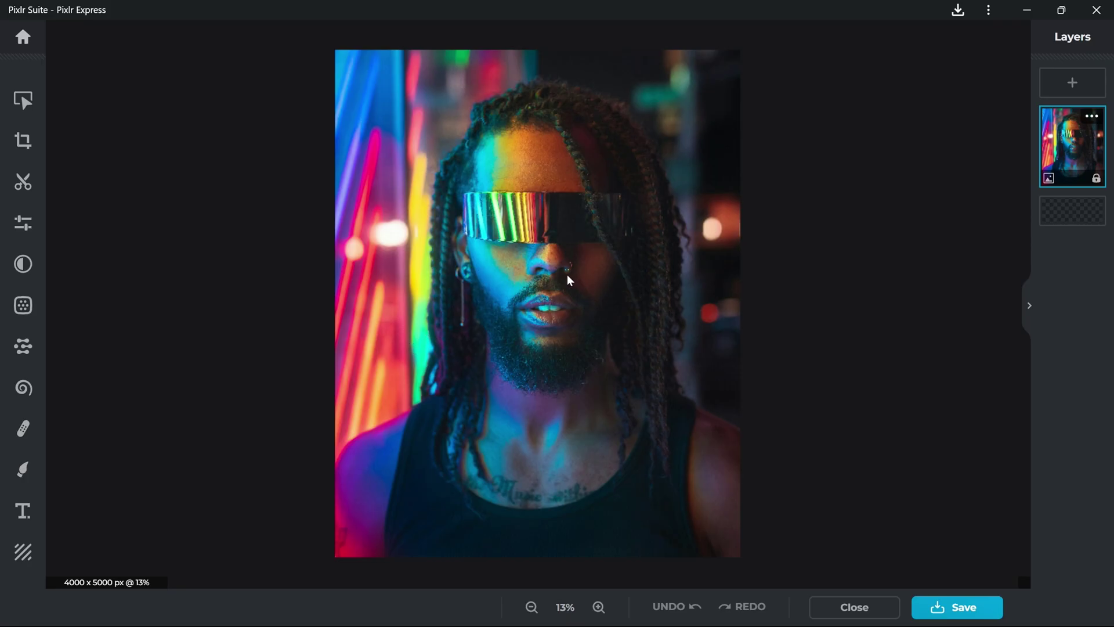
Step: Apply the GL1 Glitch preset with raised Interference and Bleed seed values
left_click(26, 304)
scroll(198, 275, "down", 2)
scroll(202, 278, "down", 2)
scroll(174, 296, "down", 2)
scroll(148, 314, "down", 2)
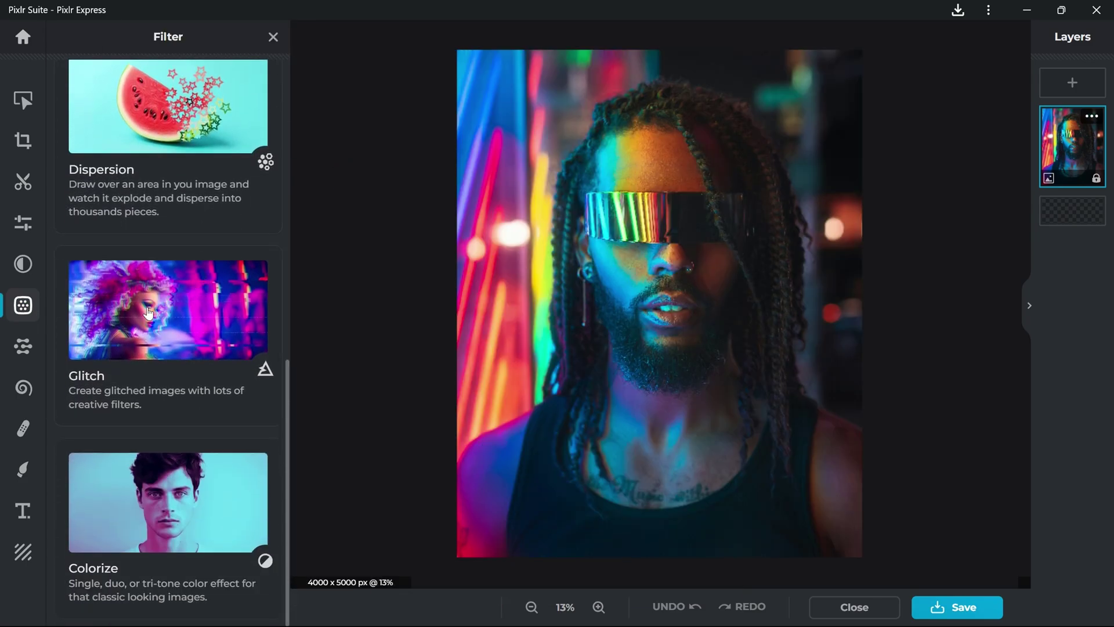
left_click(162, 323)
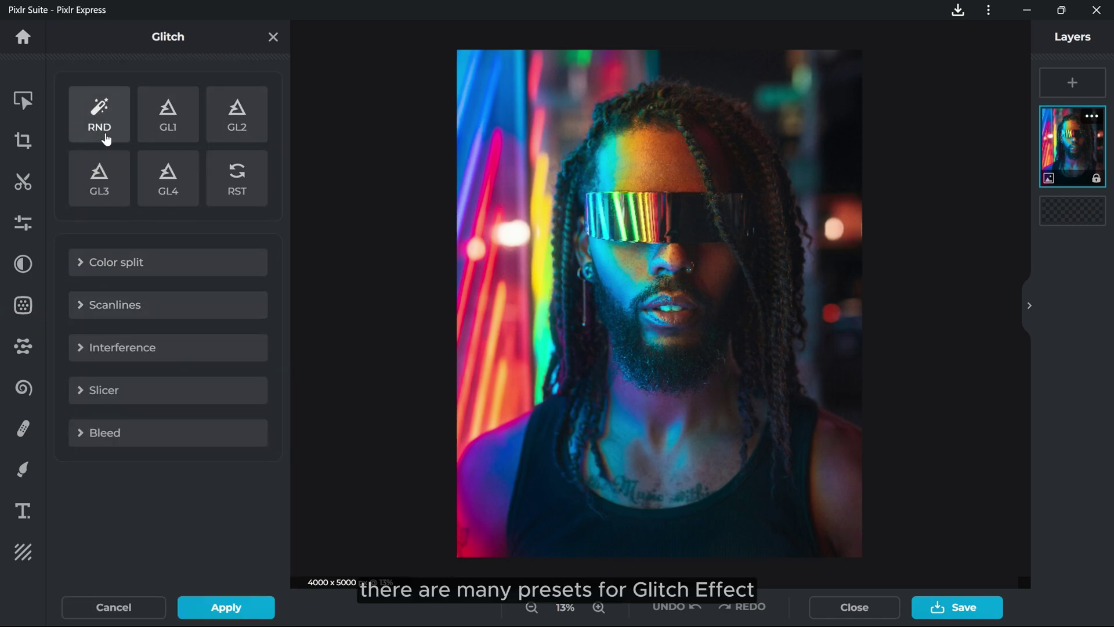
left_click(166, 185)
left_click(177, 132)
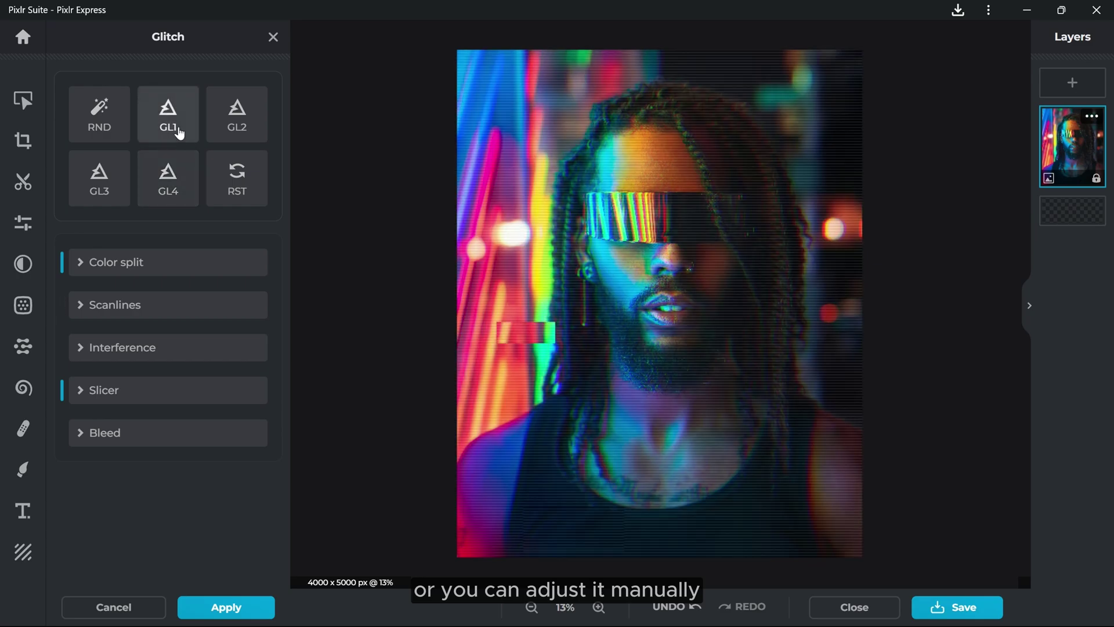
scroll(657, 287, "up", 3)
left_click(113, 348)
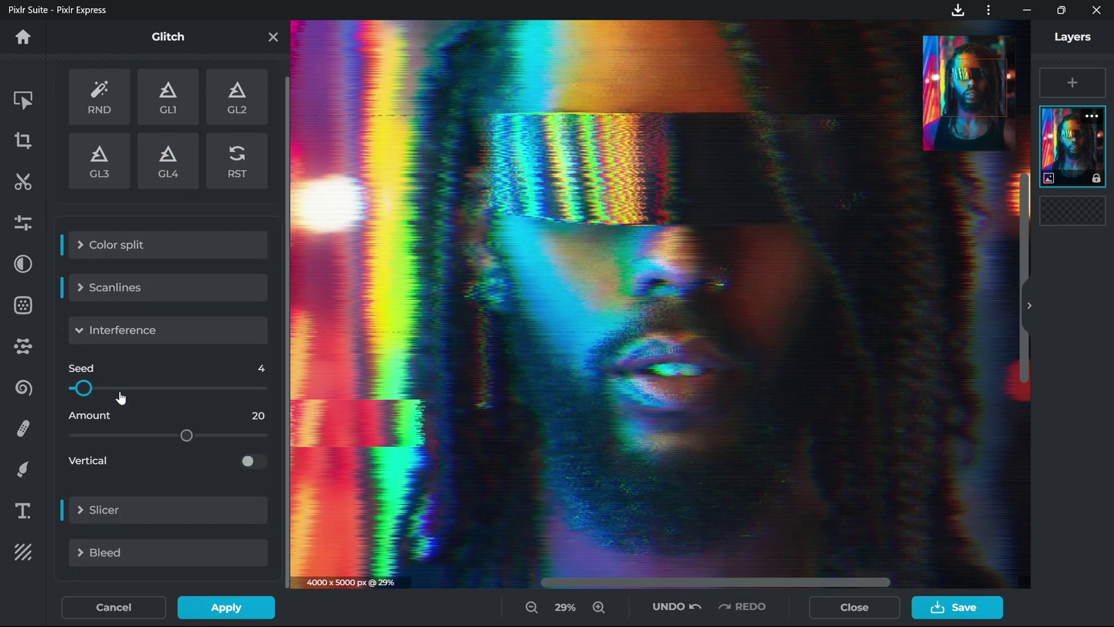
left_click(133, 399)
scroll(551, 279, "down", 3)
left_click(156, 551)
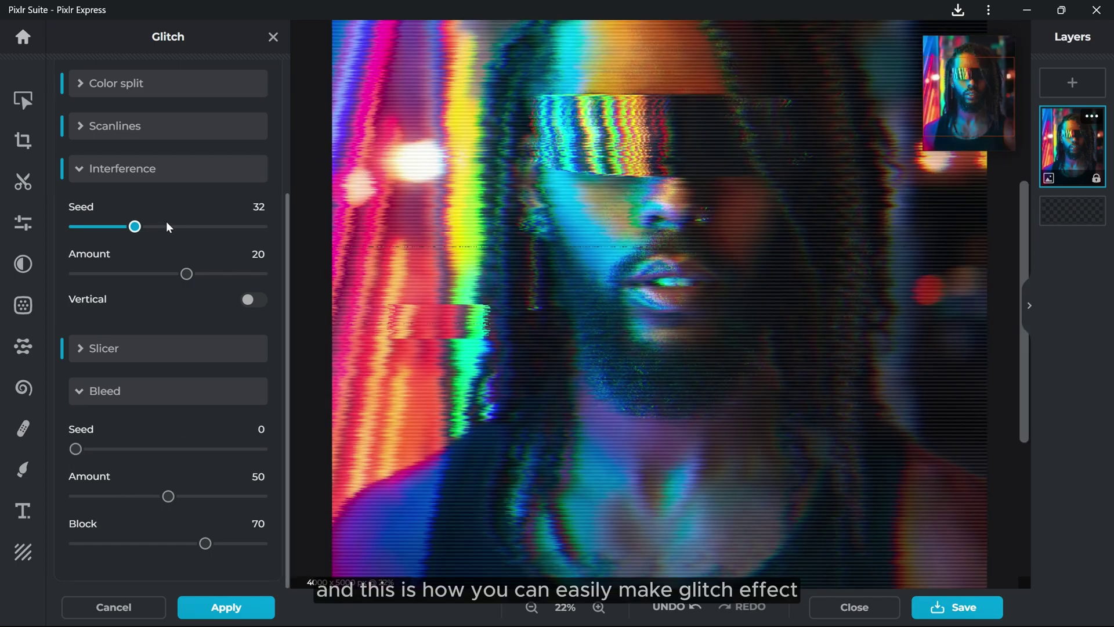
scroll(166, 221, "up", 5)
left_click(219, 604)
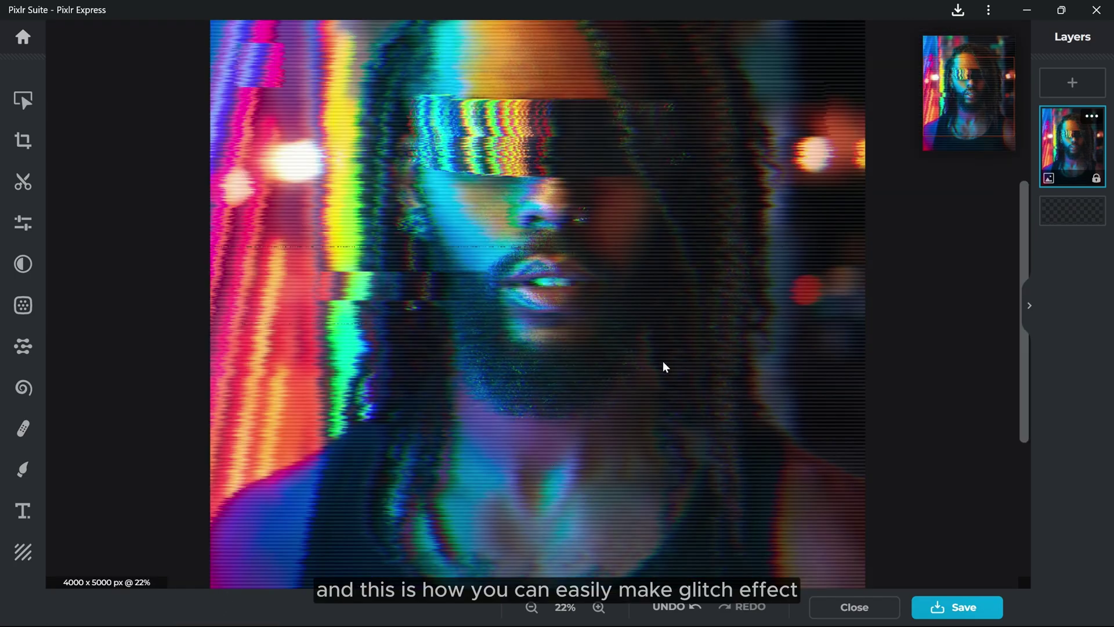
scroll(662, 366, "down", 1)
Step: Undo and redo the glitch twice to compare it with the original
left_click(683, 614)
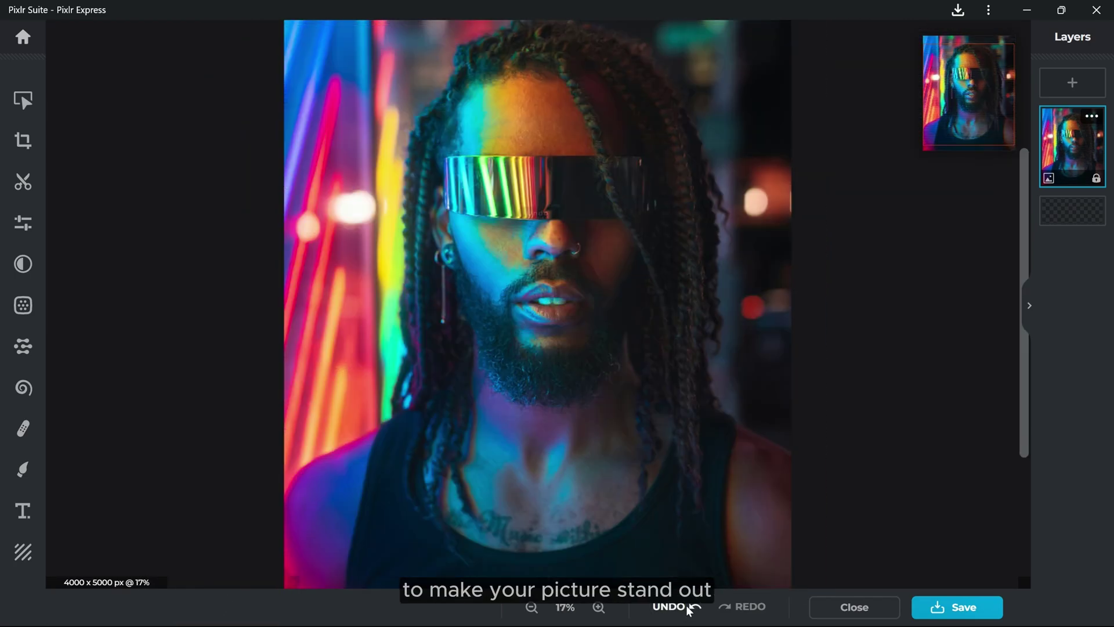
left_click(739, 609)
left_click(694, 613)
left_click(733, 612)
scroll(554, 231, "up", 3)
scroll(553, 231, "down", 2)
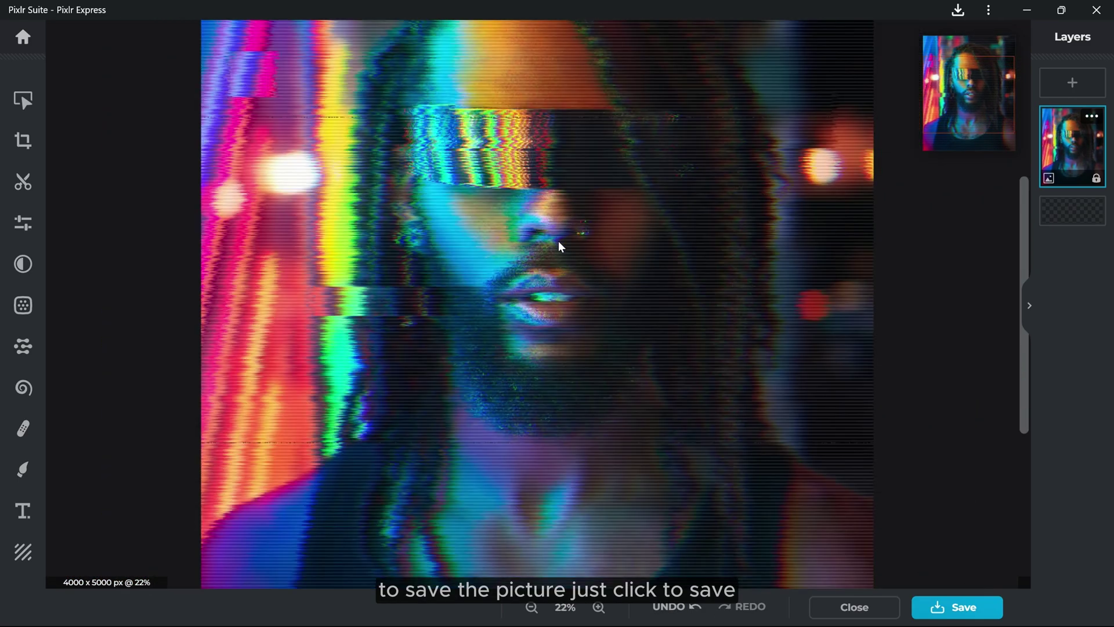
Step: Save the glitched portrait as a high-quality JPG in Downloads and return to the start screen
left_click(944, 613)
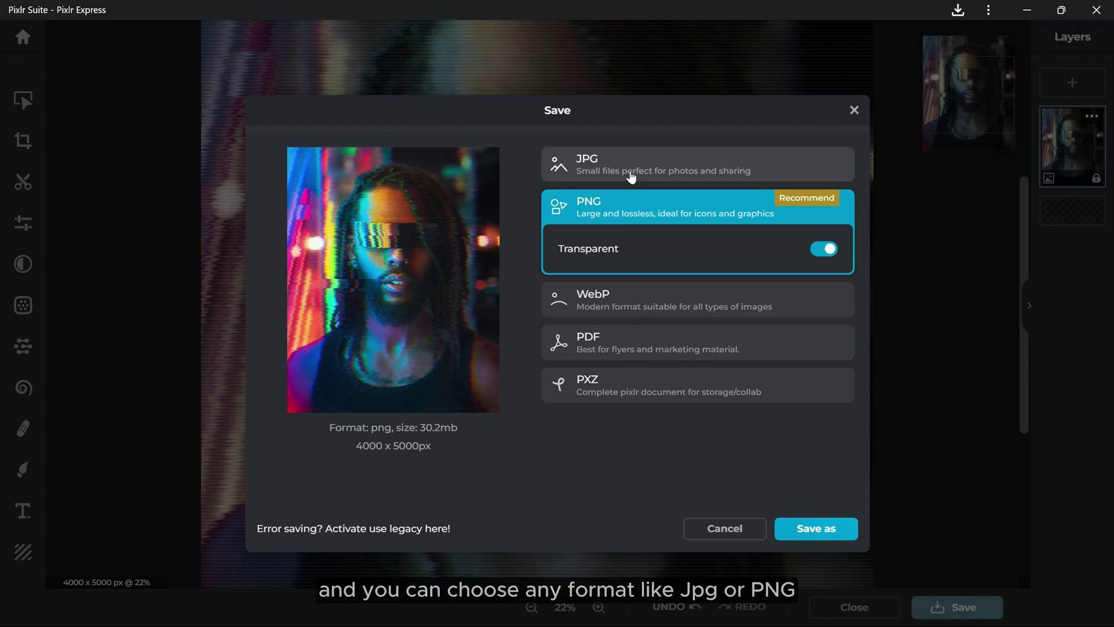
left_click(631, 170)
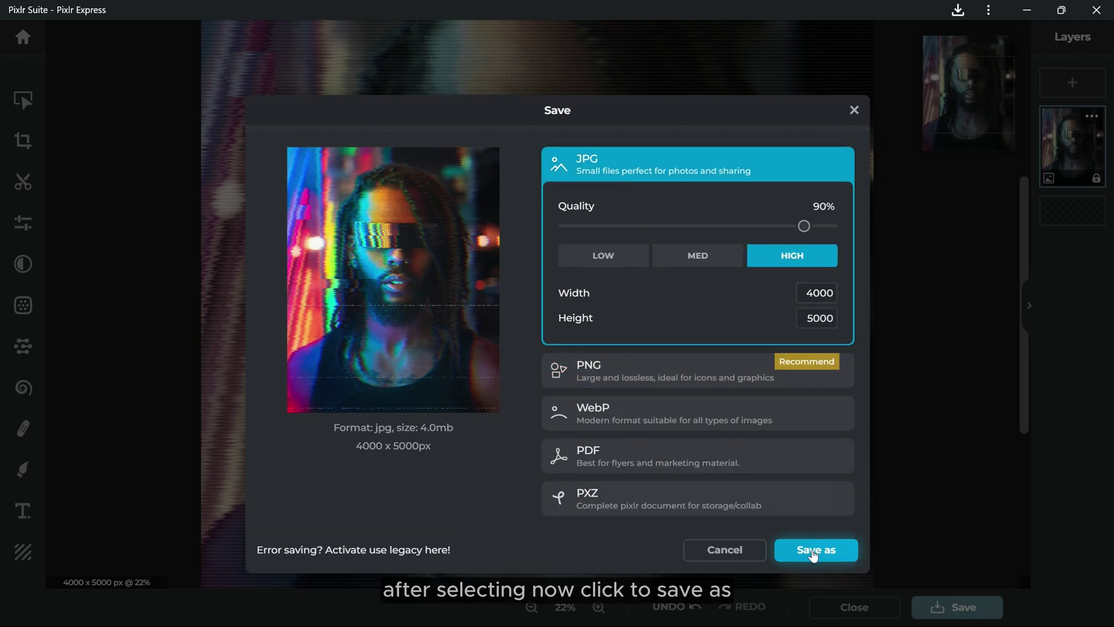
left_click(815, 549)
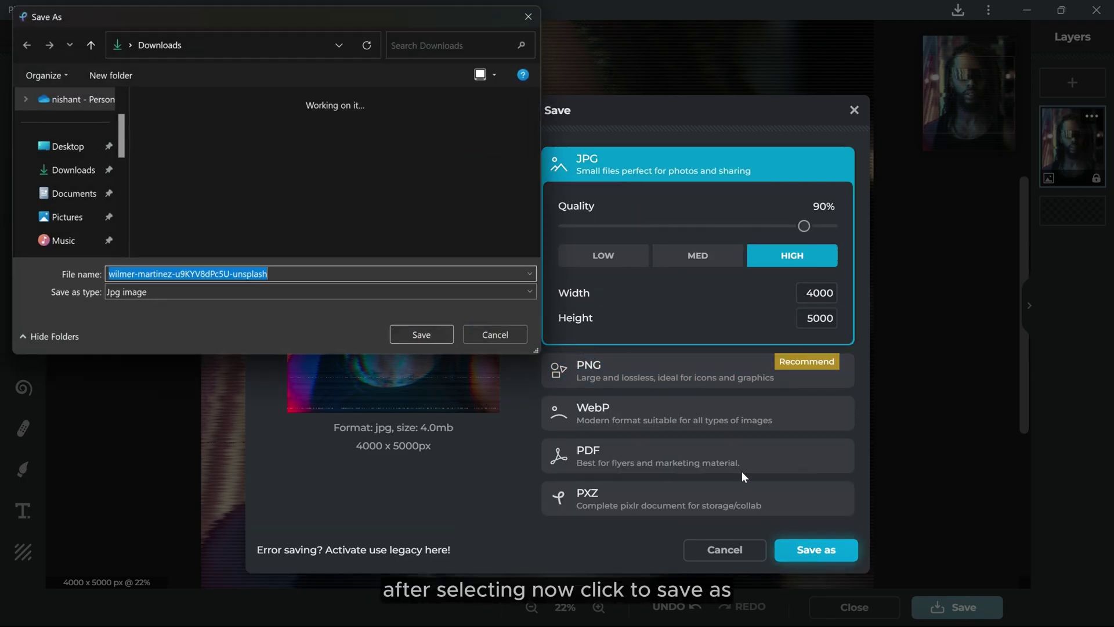
left_click(447, 340)
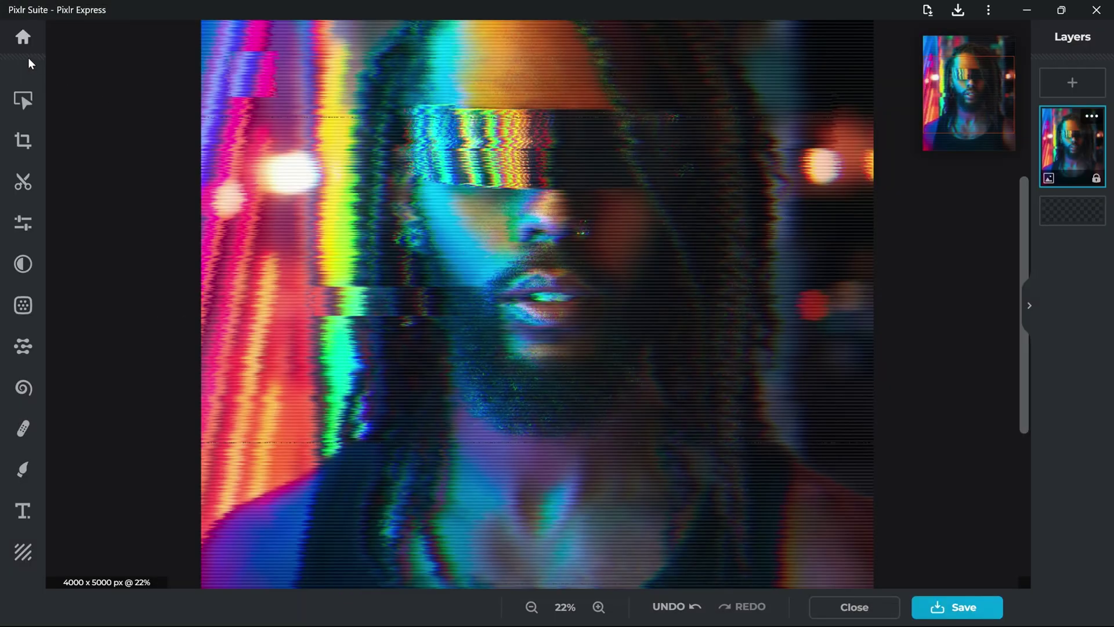
left_click(22, 39)
left_click(267, 288)
scroll(399, 216, "down", 5)
Step: Open the pexels portrait of the seated woman as a new document
left_click(275, 131)
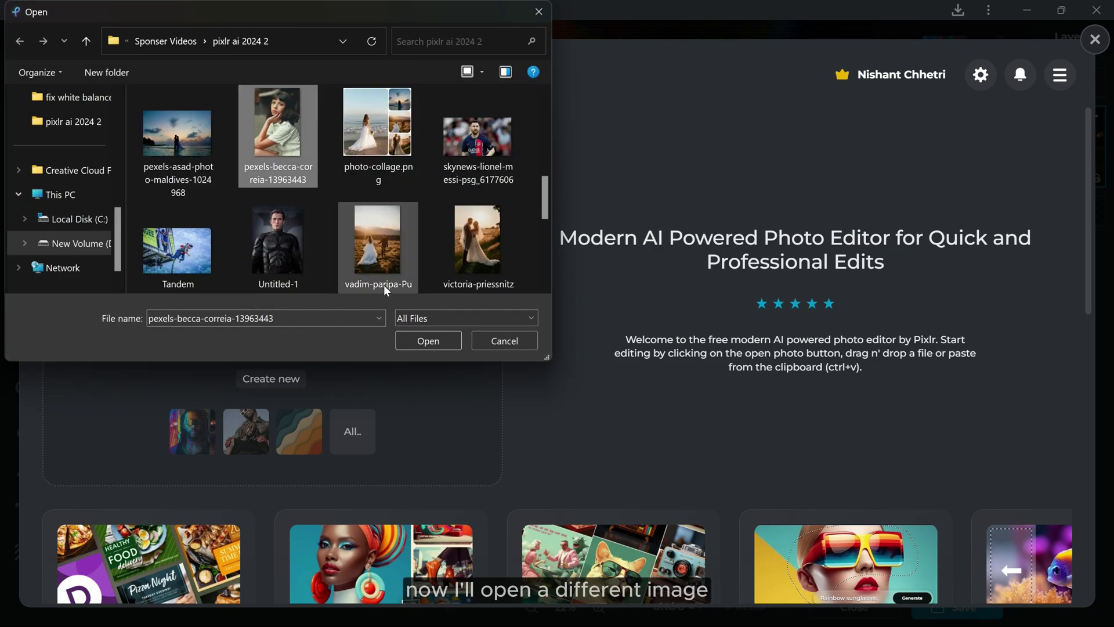
left_click(427, 340)
left_click(454, 341)
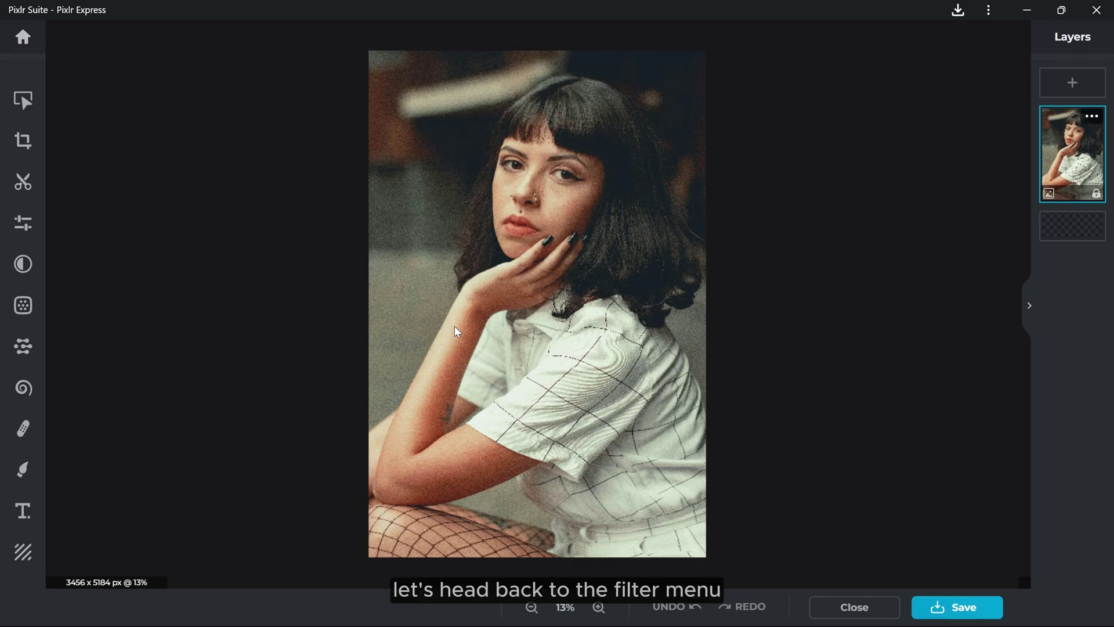
Step: Try several Colorize schemes on the portrait, settling on navy and orange
left_click(23, 305)
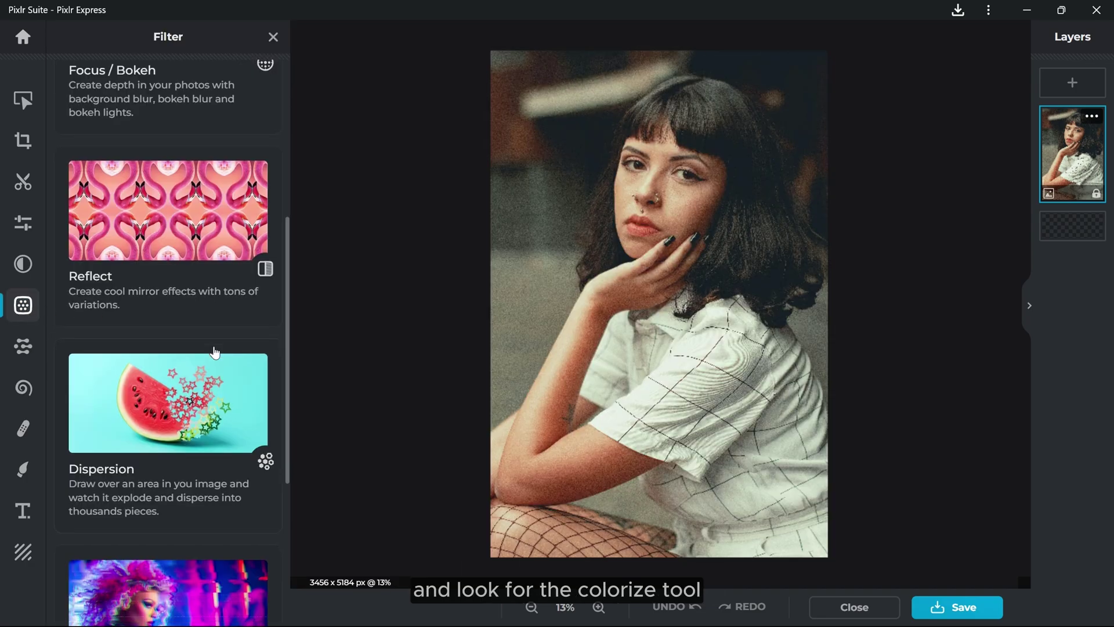
scroll(212, 372, "down", 5)
left_click(171, 523)
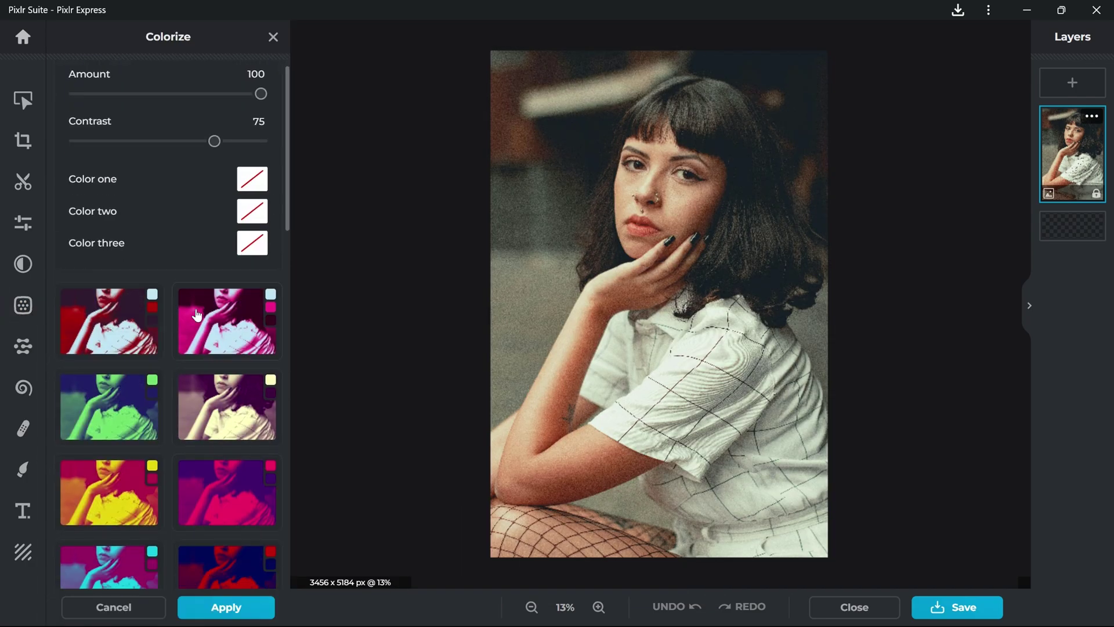
scroll(198, 316, "down", 2)
left_click(126, 262)
left_click(114, 391)
left_click(224, 391)
scroll(162, 391, "down", 3)
left_click(118, 455)
left_click(224, 470)
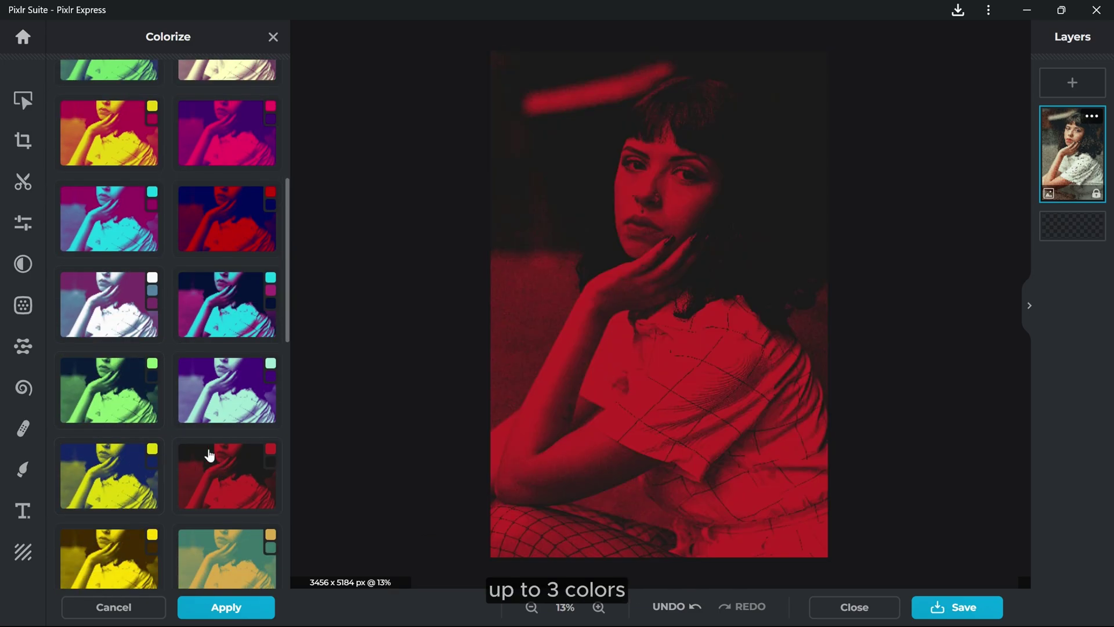
scroll(174, 461, "down", 3)
left_click(122, 481)
left_click(223, 422)
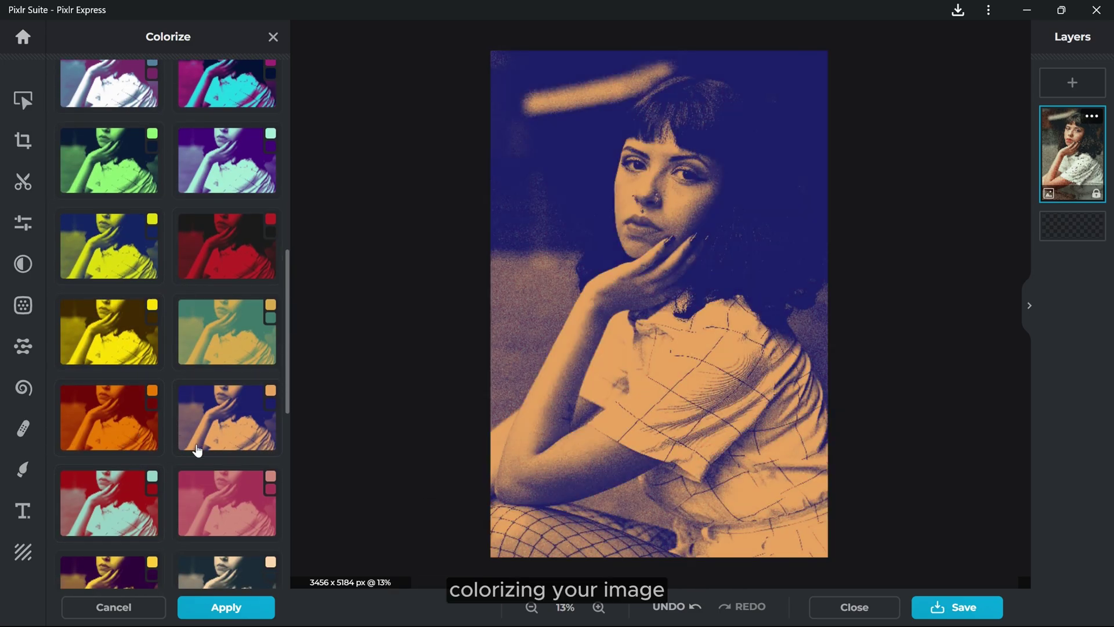
scroll(194, 448, "down", 4)
scroll(496, 274, "up", 2)
scroll(496, 273, "up", 2)
scroll(405, 239, "down", 3)
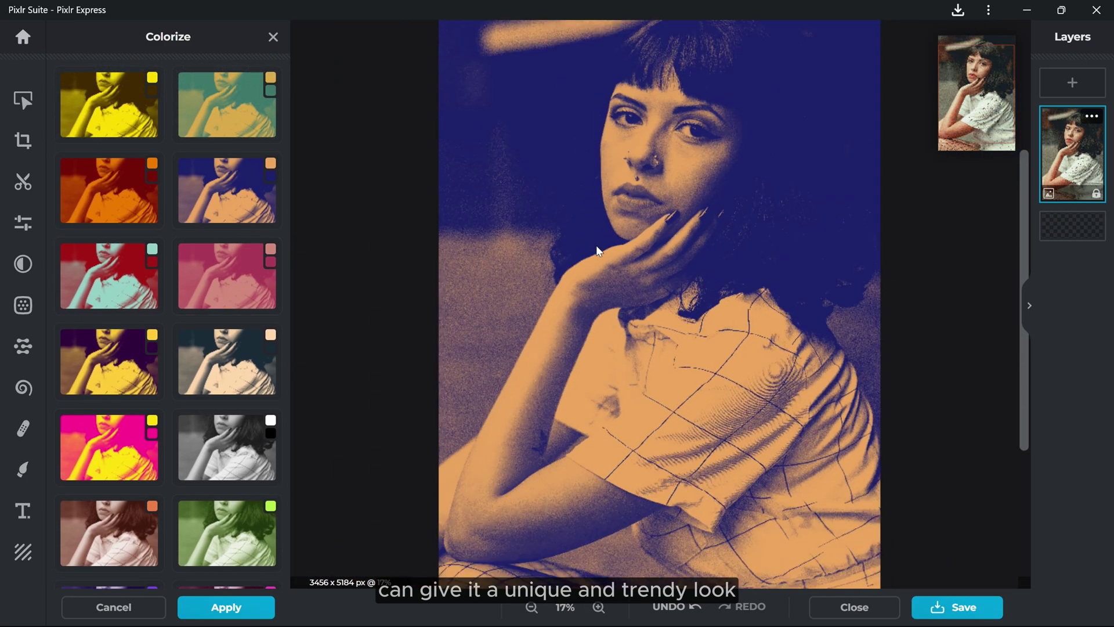
scroll(218, 249, "up", 3)
scroll(215, 251, "up", 7)
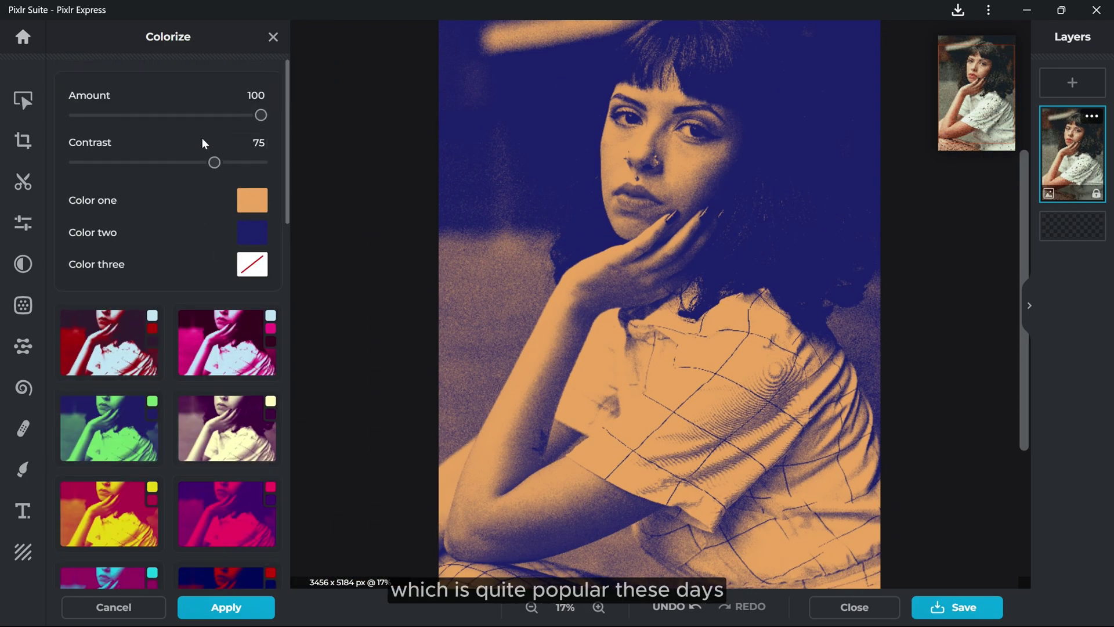
scroll(535, 198, "down", 2)
scroll(607, 224, "up", 1)
scroll(607, 224, "down", 1)
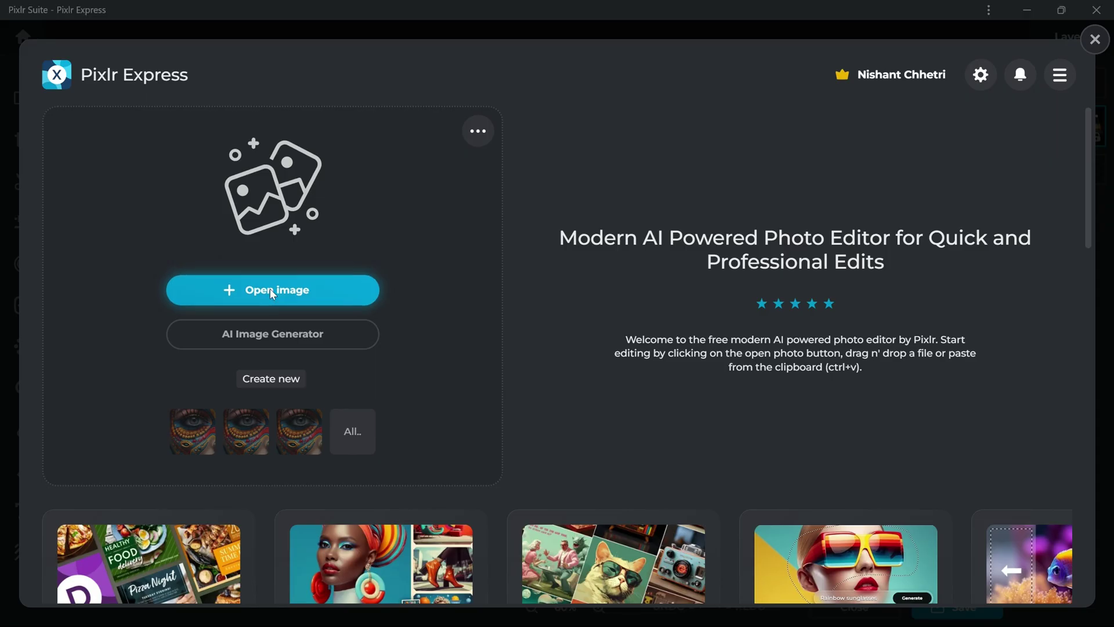
left_click(272, 294)
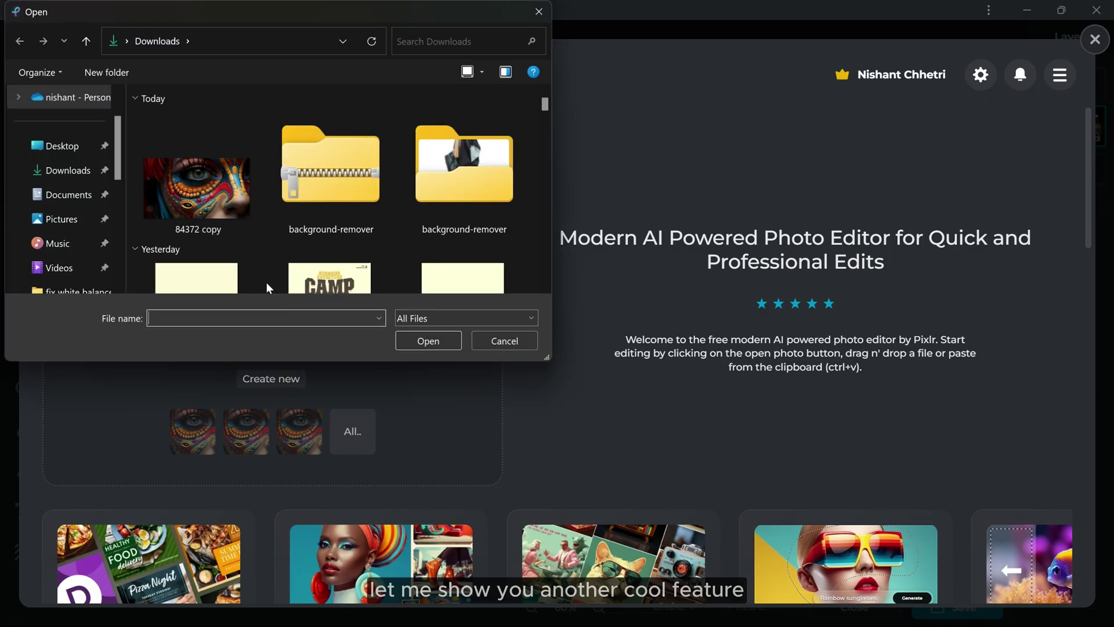
left_click(220, 200)
left_click(427, 341)
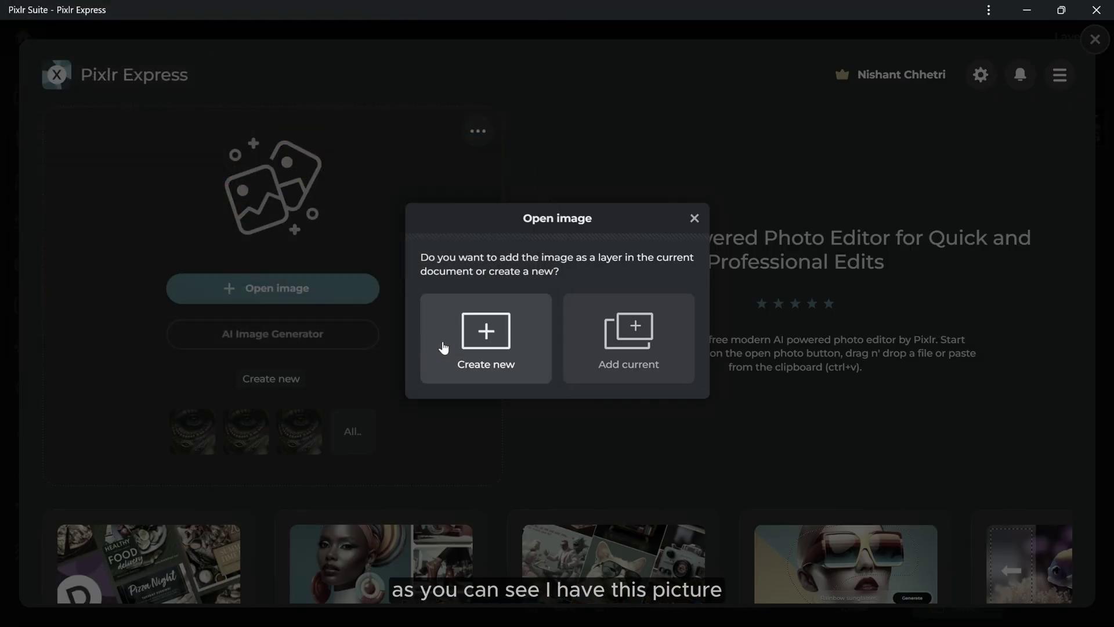
left_click(500, 348)
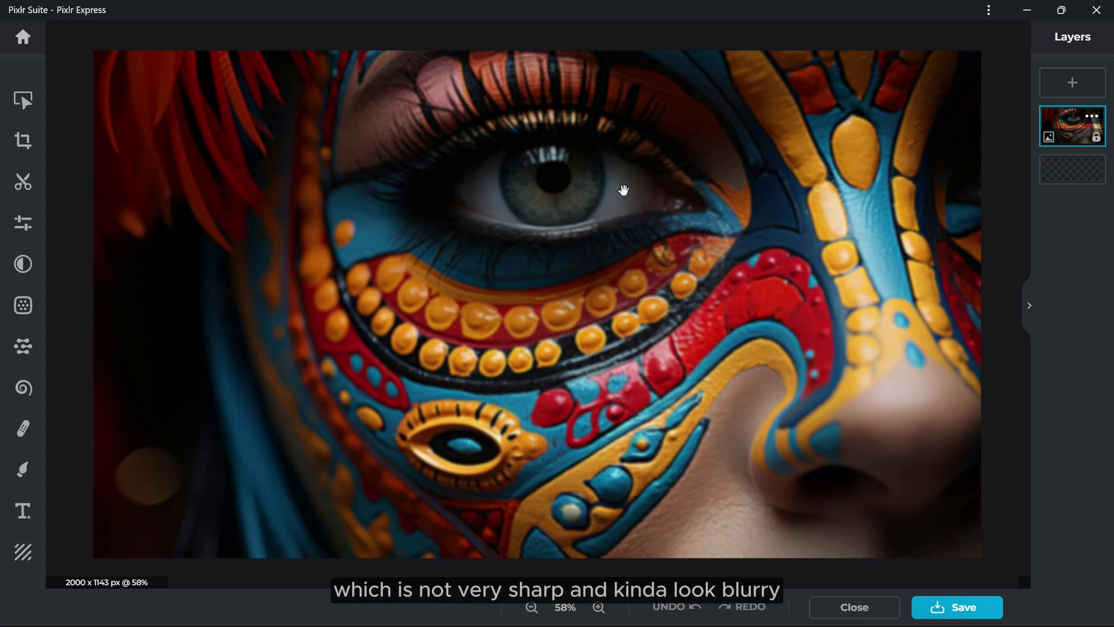
scroll(610, 230, "up", 3)
scroll(632, 211, "up", 2)
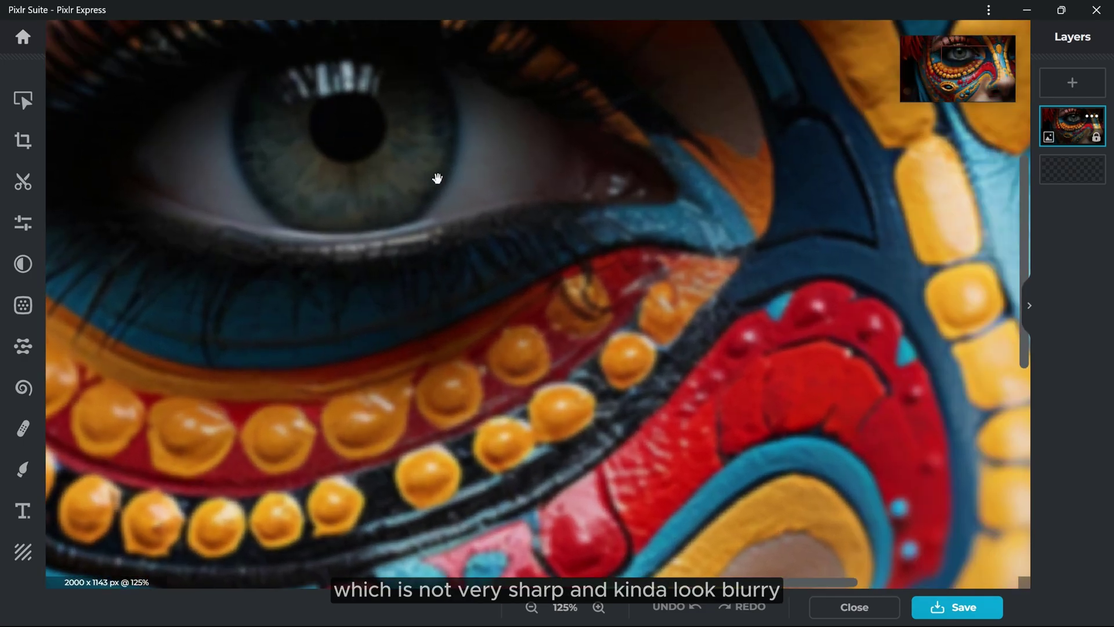
scroll(624, 348, "right", 5)
left_click_drag(624, 348, 644, 108)
mouse_move(449, 287)
left_mouse_down()
mouse_move(666, 180)
mouse_move(716, 368)
mouse_move(482, 370)
left_mouse_up()
scroll(716, 369, "down", 1)
scroll(482, 366, "down", 6)
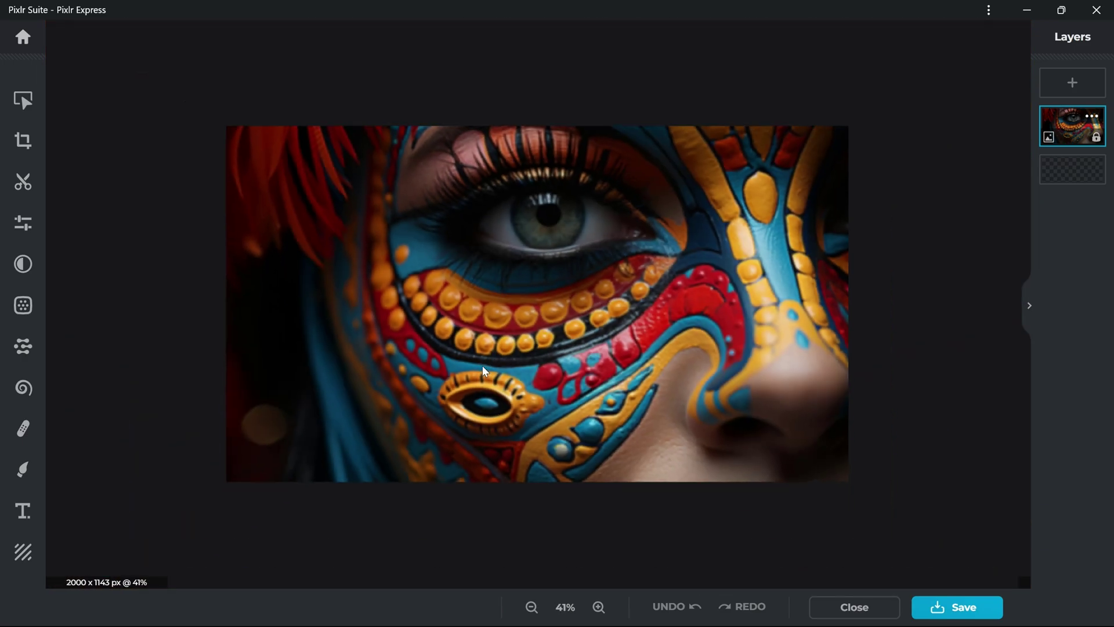
scroll(579, 250, "down", 1)
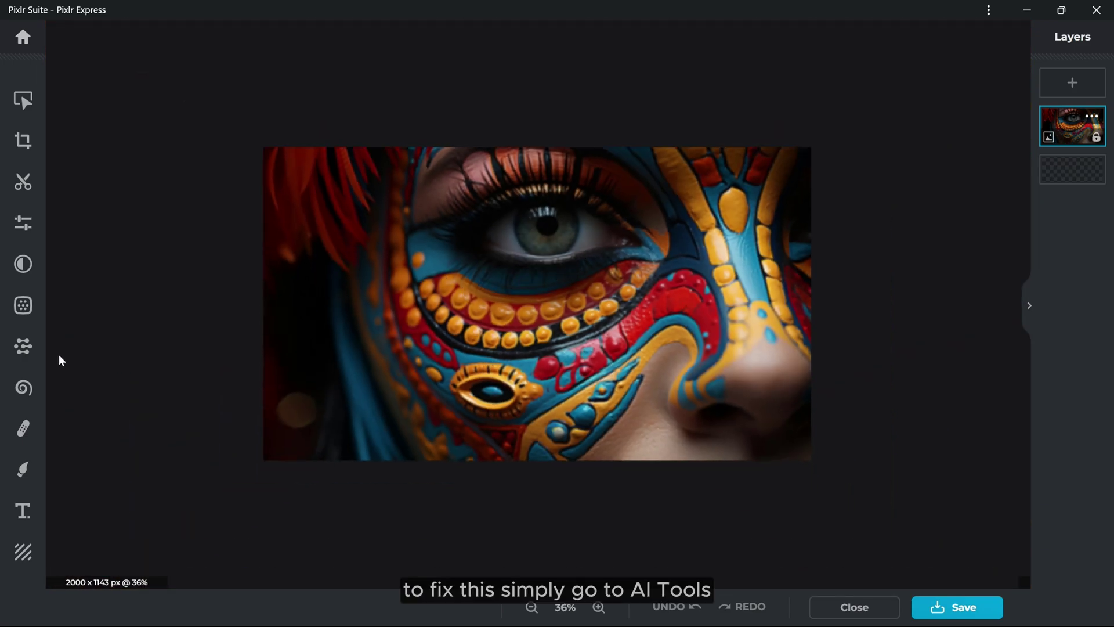
Step: Run AI Super sharp twice on the blurry painted-face photo
left_click(24, 345)
scroll(201, 331, "up", 3)
scroll(201, 332, "up", 10)
scroll(201, 332, "down", 4)
scroll(207, 321, "down", 10)
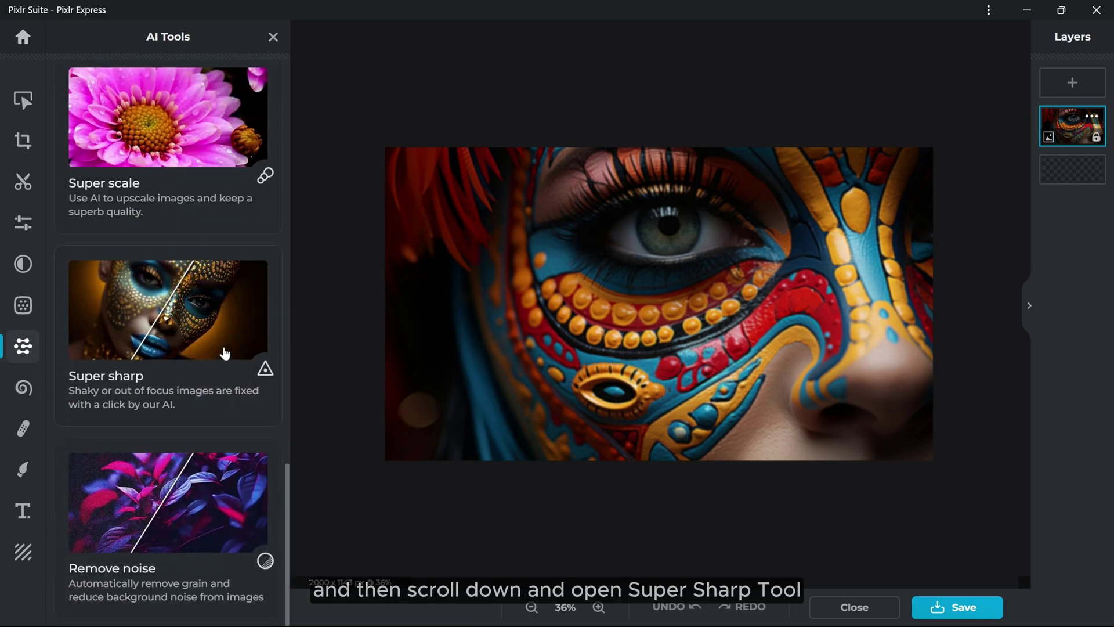
left_click(191, 346)
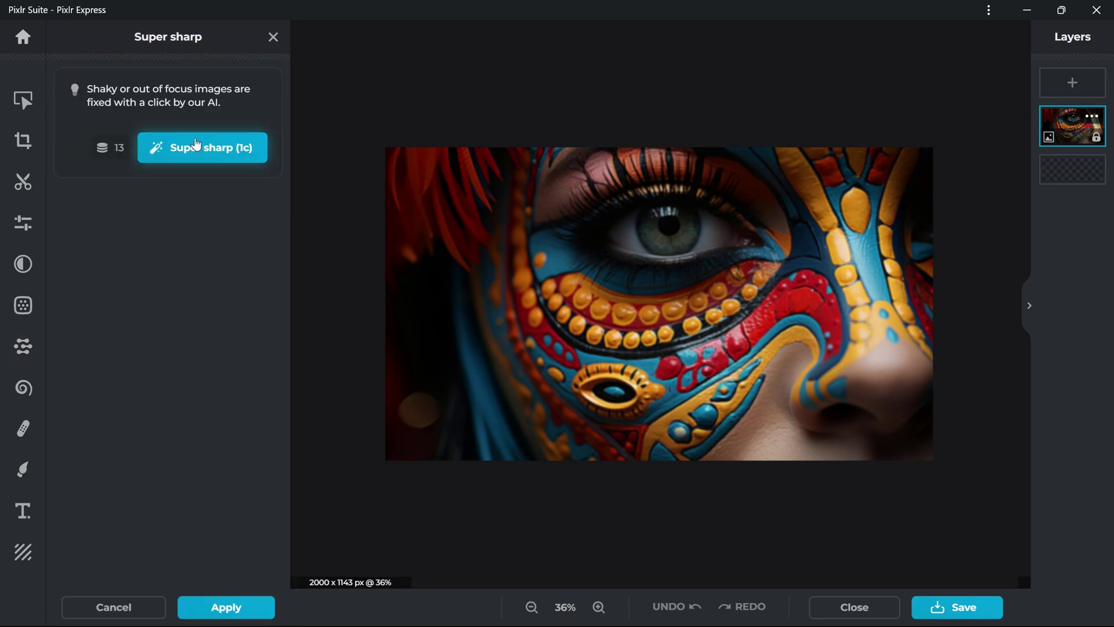
left_click(177, 154)
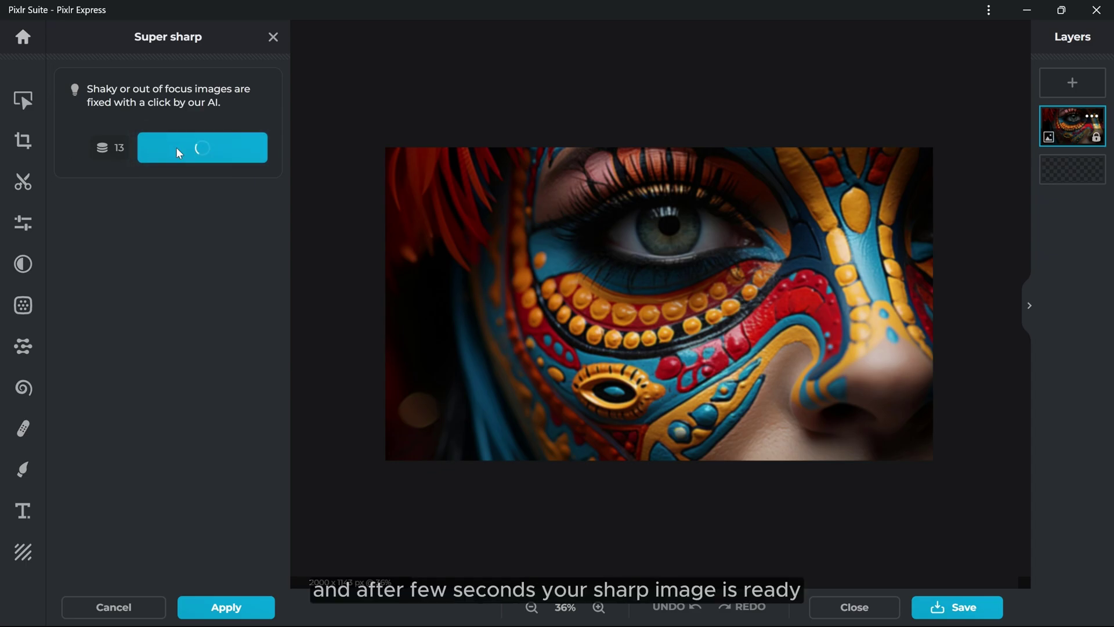
scroll(675, 345, "up", 3)
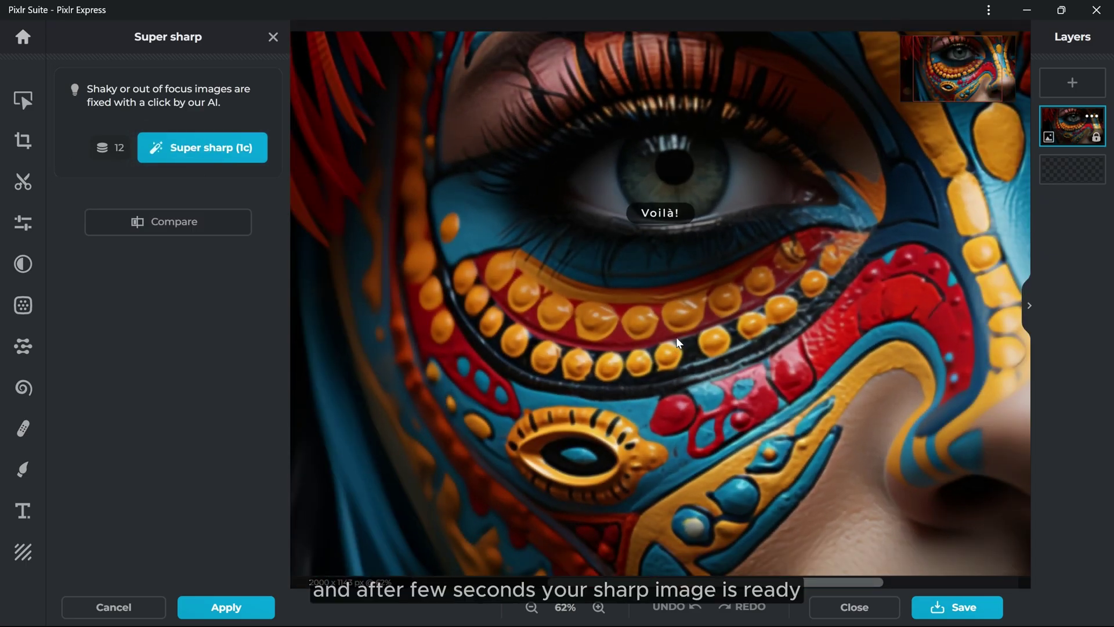
scroll(535, 356, "up", 5)
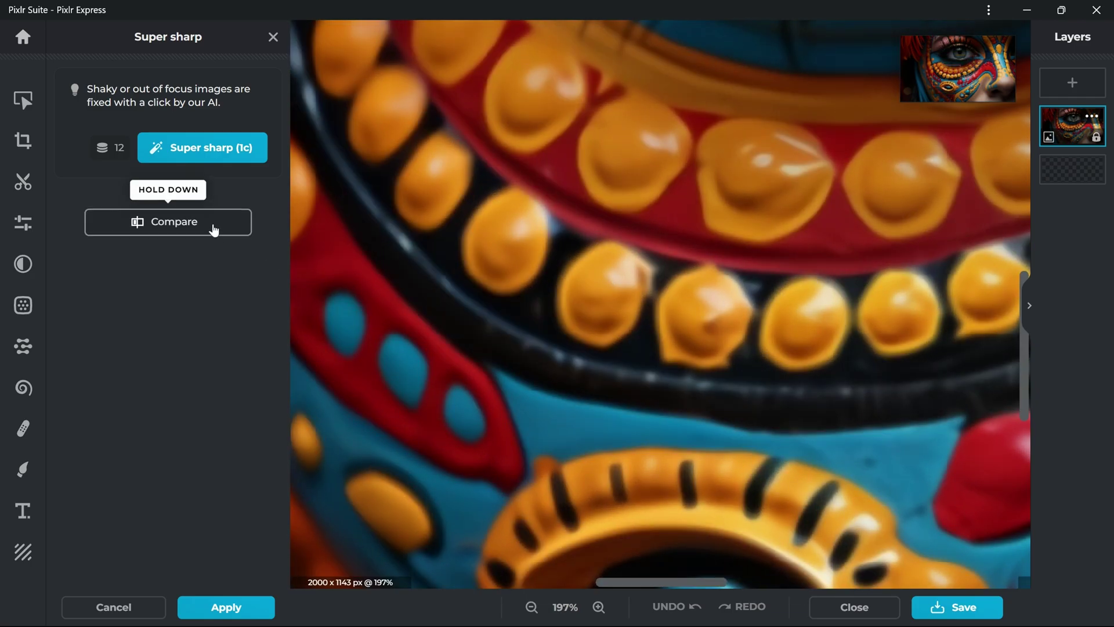
scroll(503, 326, "down", 3)
scroll(503, 326, "down", 3)
left_click(220, 152)
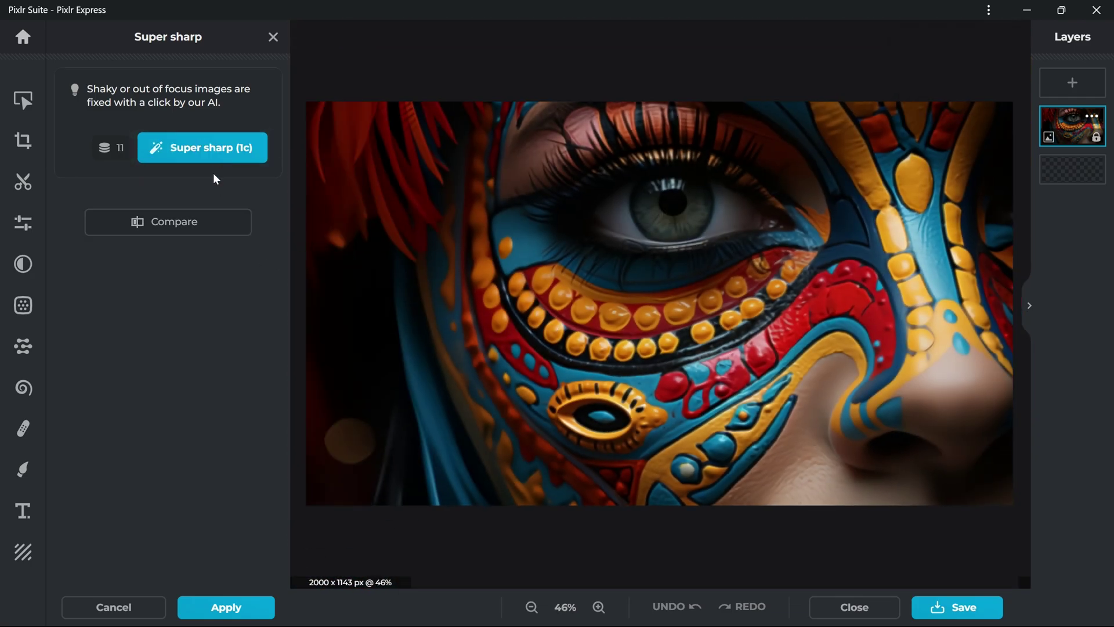
scroll(674, 314, "up", 2)
scroll(746, 379, "up", 2)
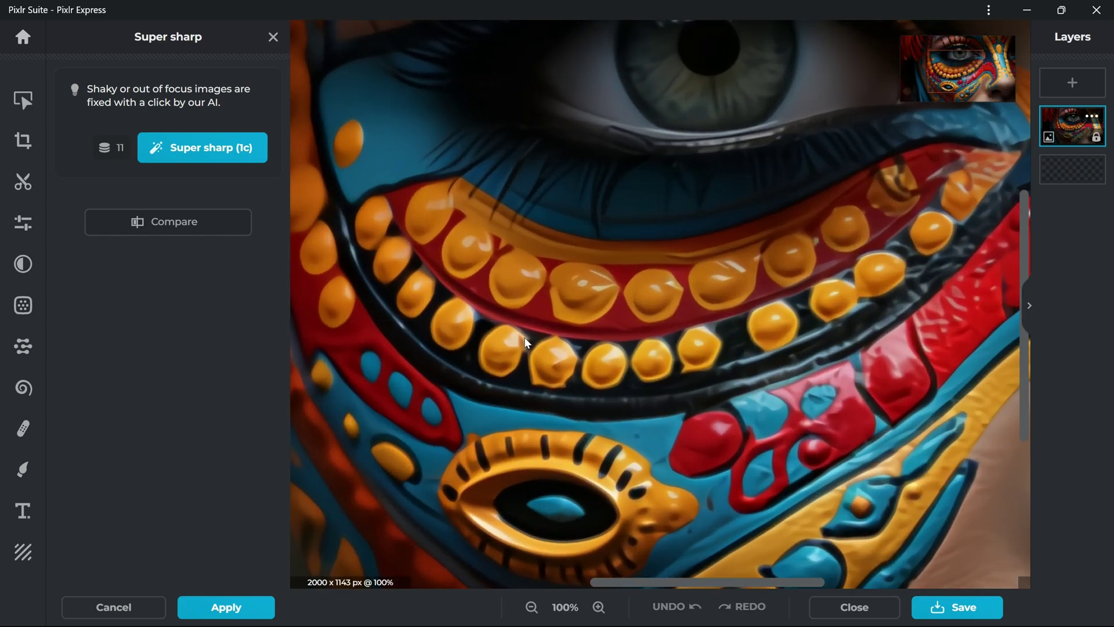
scroll(606, 394, "up", 1)
scroll(606, 394, "down", 1)
scroll(506, 320, "down", 1)
Step: Compare the sharpened face and eye against the original while panning around
left_click(157, 223)
left_click(157, 224)
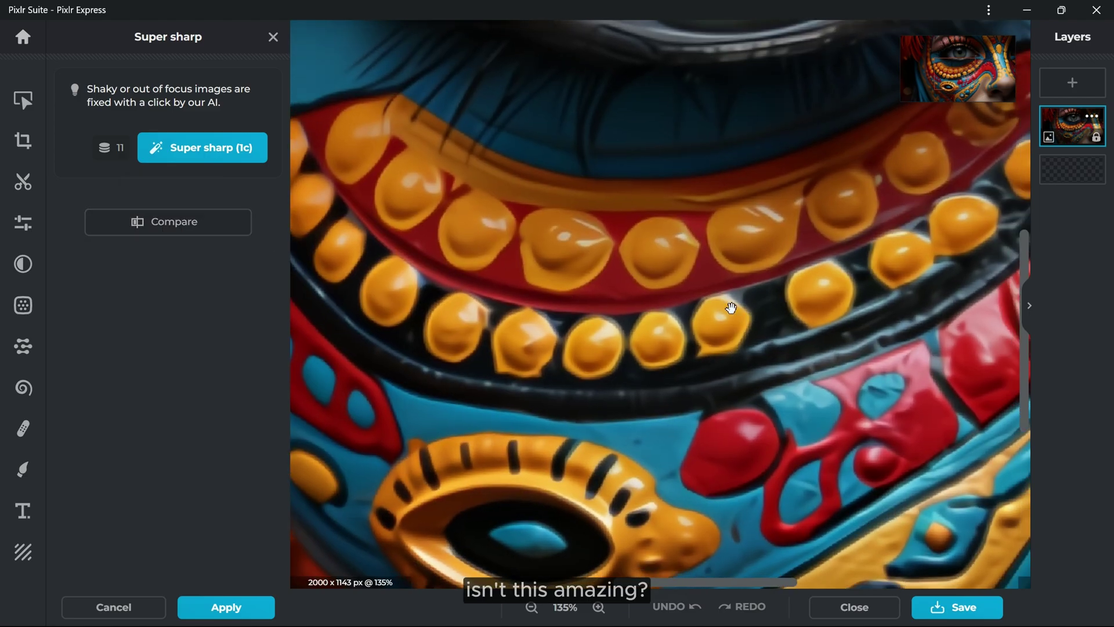
mouse_move(728, 306)
left_mouse_down()
mouse_move(560, 191)
mouse_move(332, 385)
mouse_move(441, 418)
mouse_move(488, 243)
mouse_move(534, 474)
mouse_move(548, 267)
left_mouse_up()
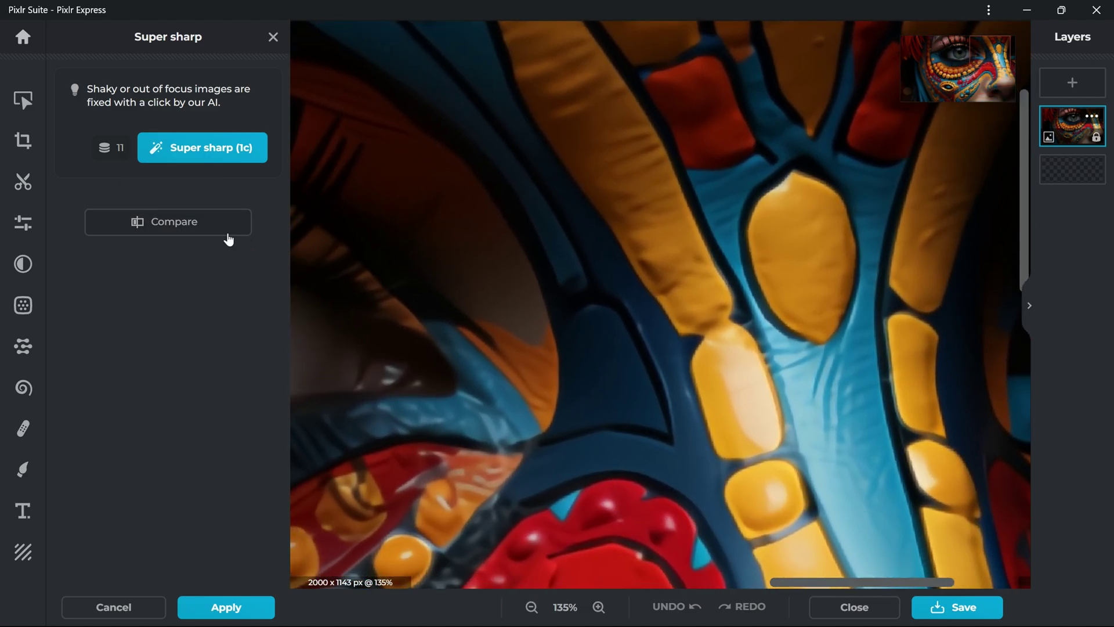
left_click(206, 229)
scroll(651, 316, "down", 3)
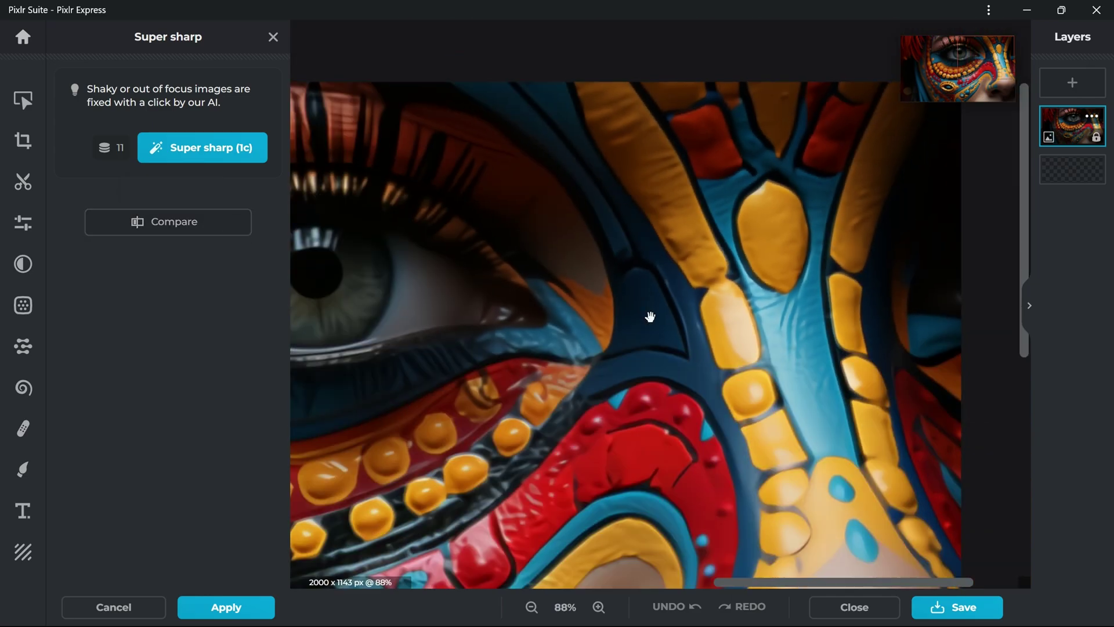
scroll(616, 238, "down", 2)
scroll(616, 238, "up", 3)
scroll(760, 214, "up", 2)
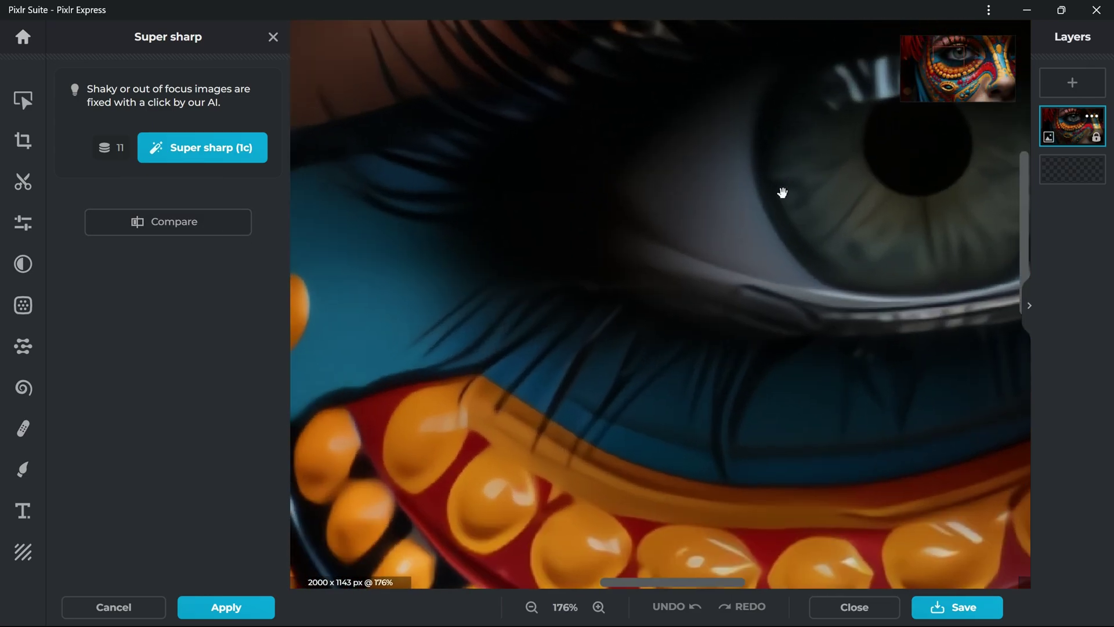
scroll(440, 294, "up", 1)
left_click(184, 225)
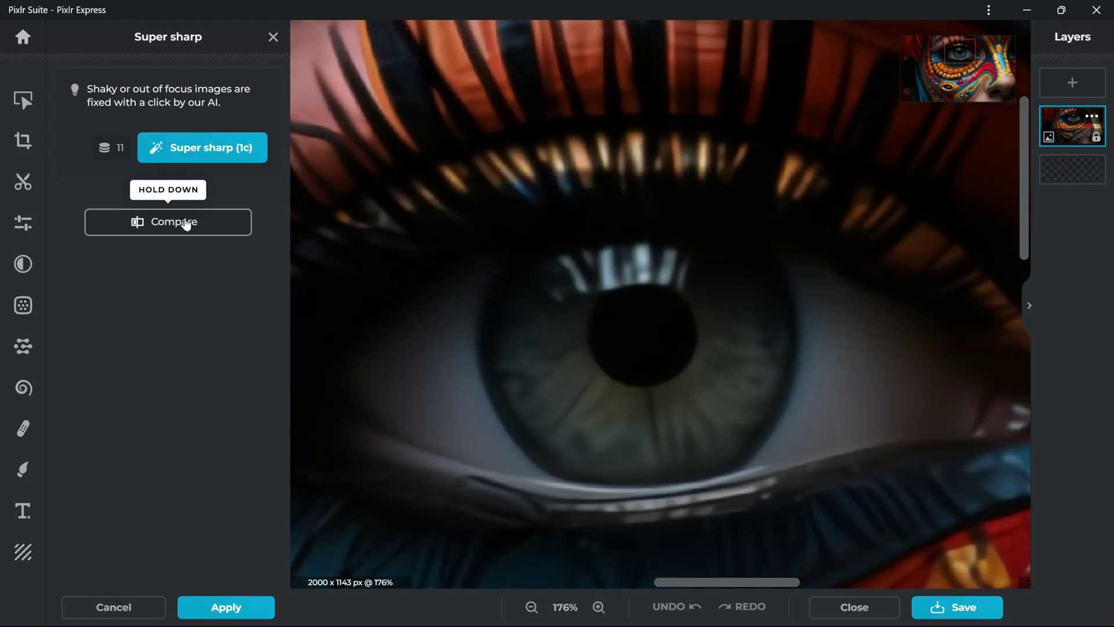
scroll(606, 331, "down", 2)
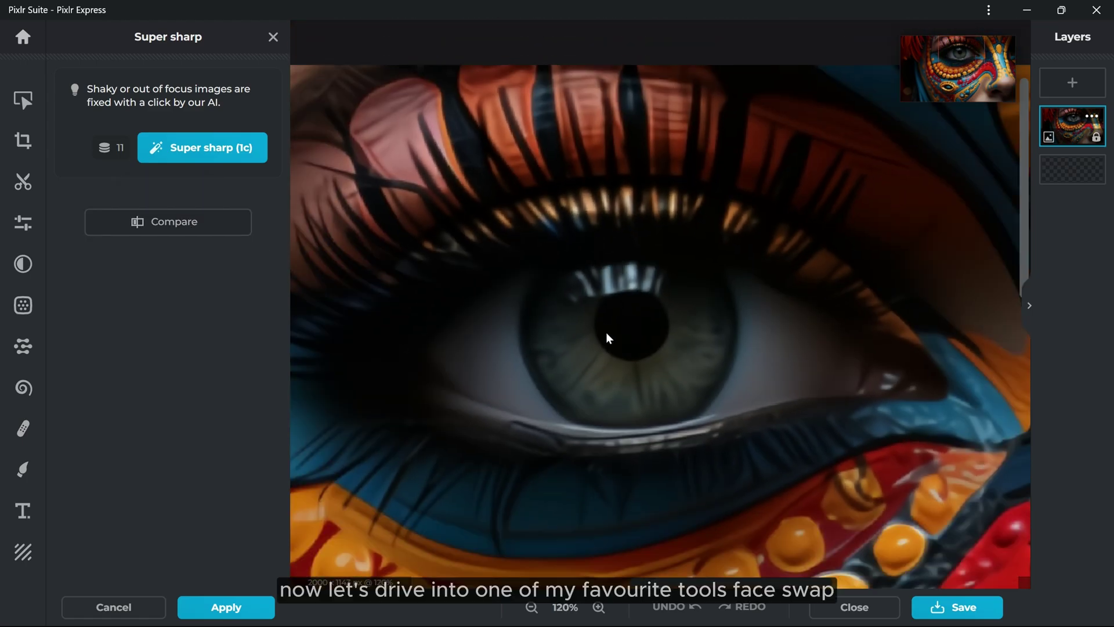
scroll(605, 332, "down", 3)
scroll(603, 336, "up", 1)
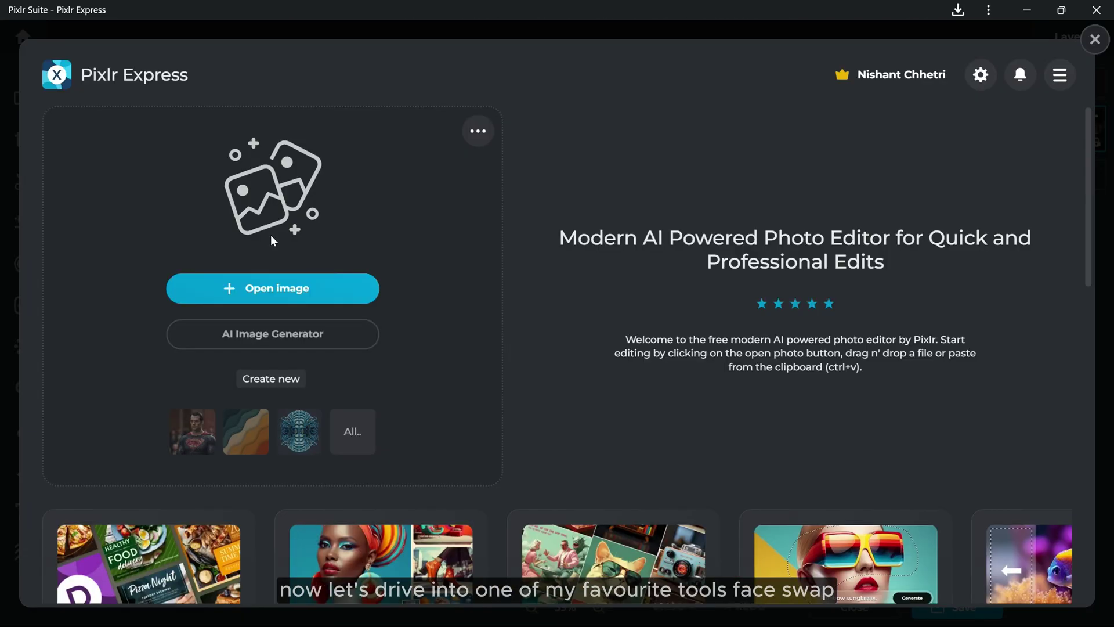
Step: Open skynews-lionel-messi-psg_6177606 as a new 768×432 document
left_click(276, 288)
scroll(431, 236, "down", 1)
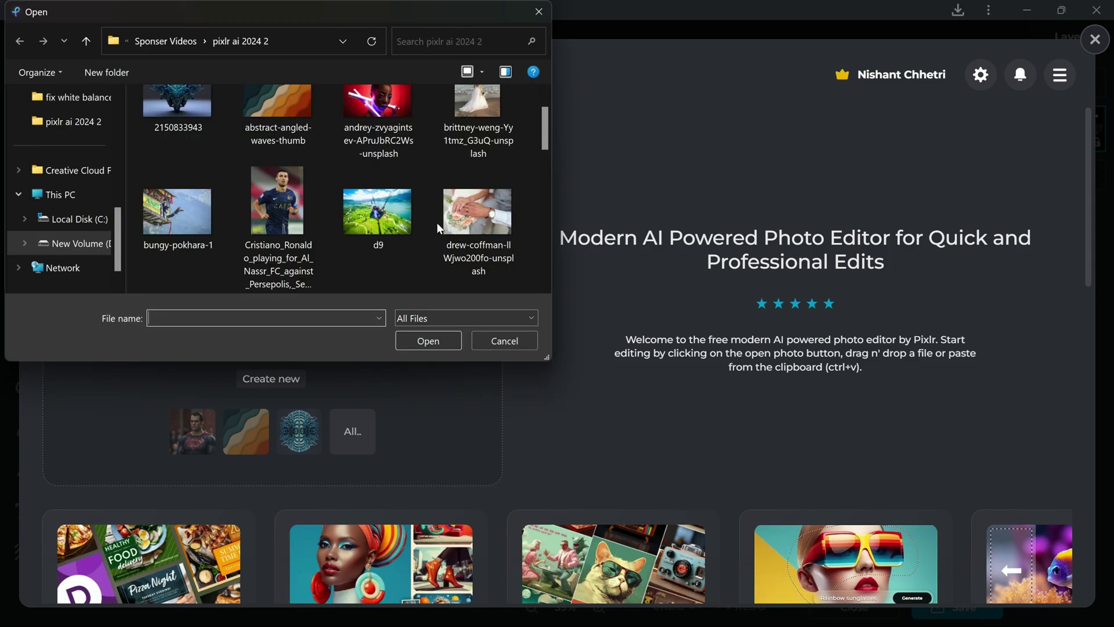
scroll(440, 228, "down", 2)
scroll(440, 228, "down", 2)
left_click(481, 241)
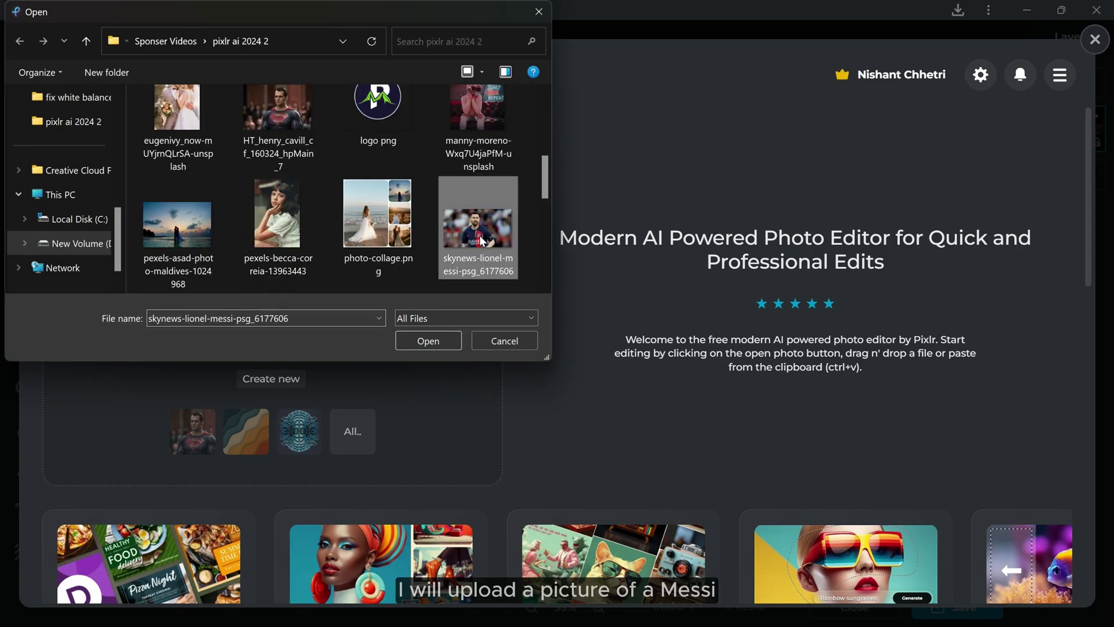
left_click(414, 342)
left_click(477, 327)
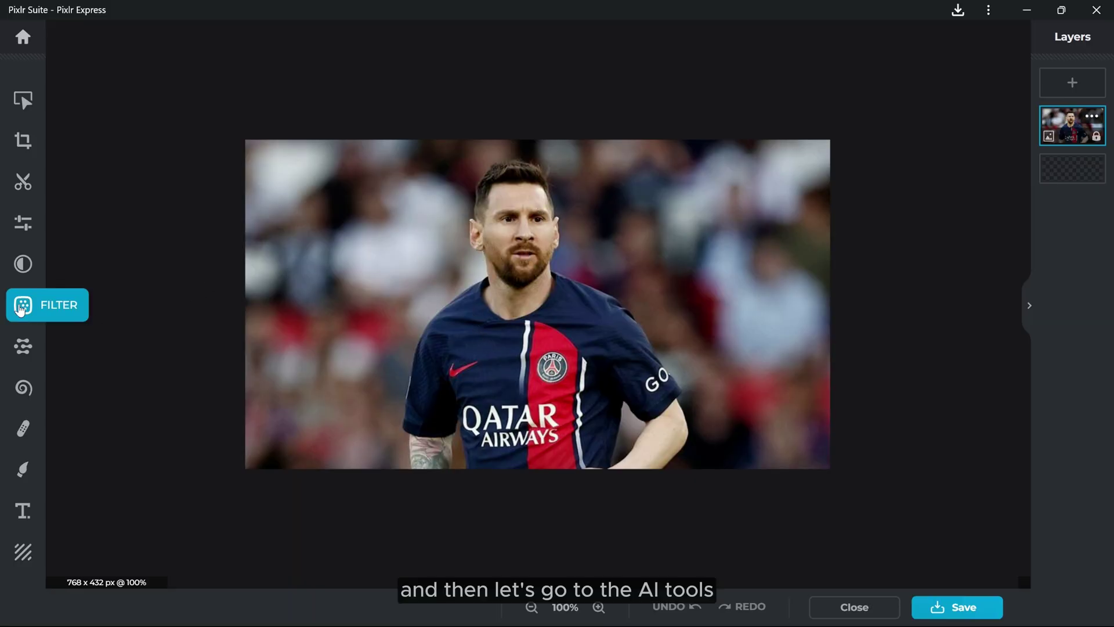
Step: Face-swap the footballer onto the Superman photo, then undo and redo to compare
left_click(23, 345)
scroll(169, 301, "down", 1)
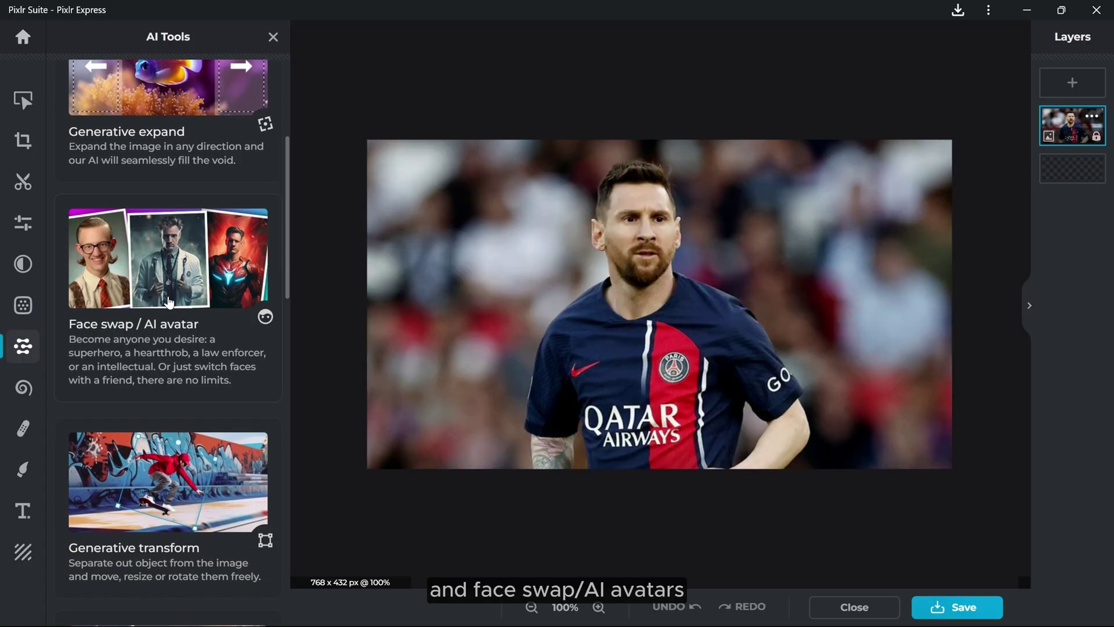
left_click(140, 304)
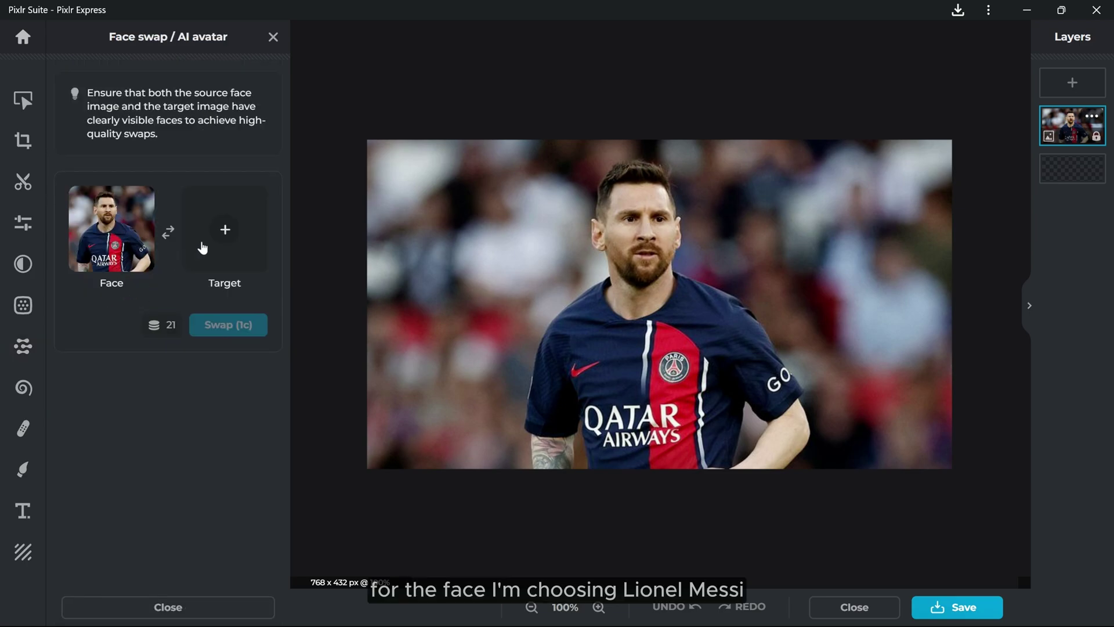
left_click(223, 229)
scroll(369, 153, "down", 2)
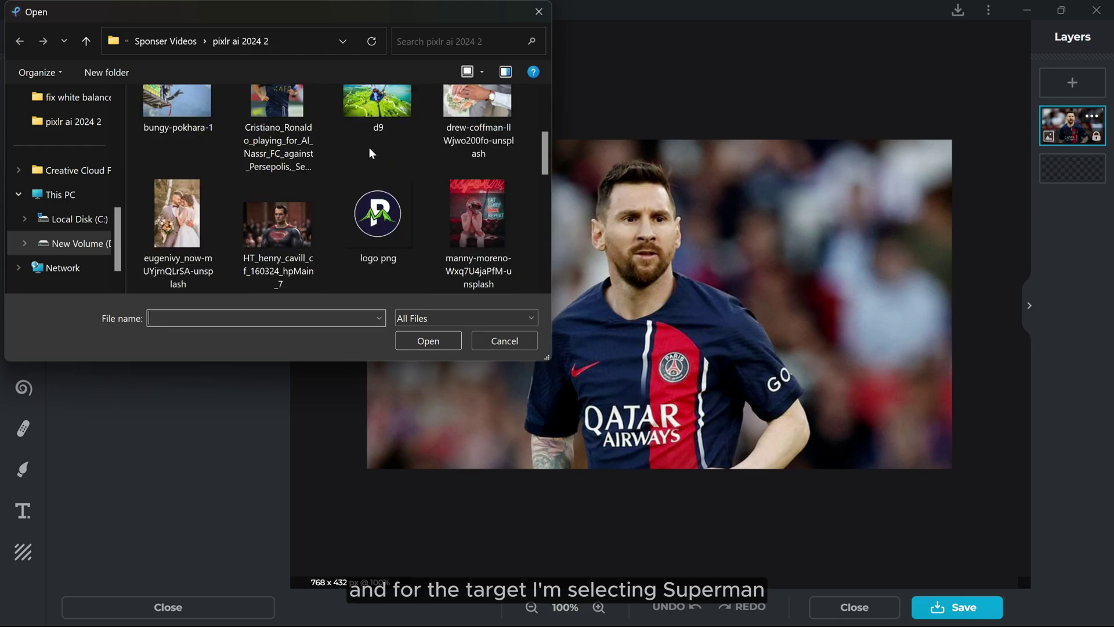
double_click(267, 220)
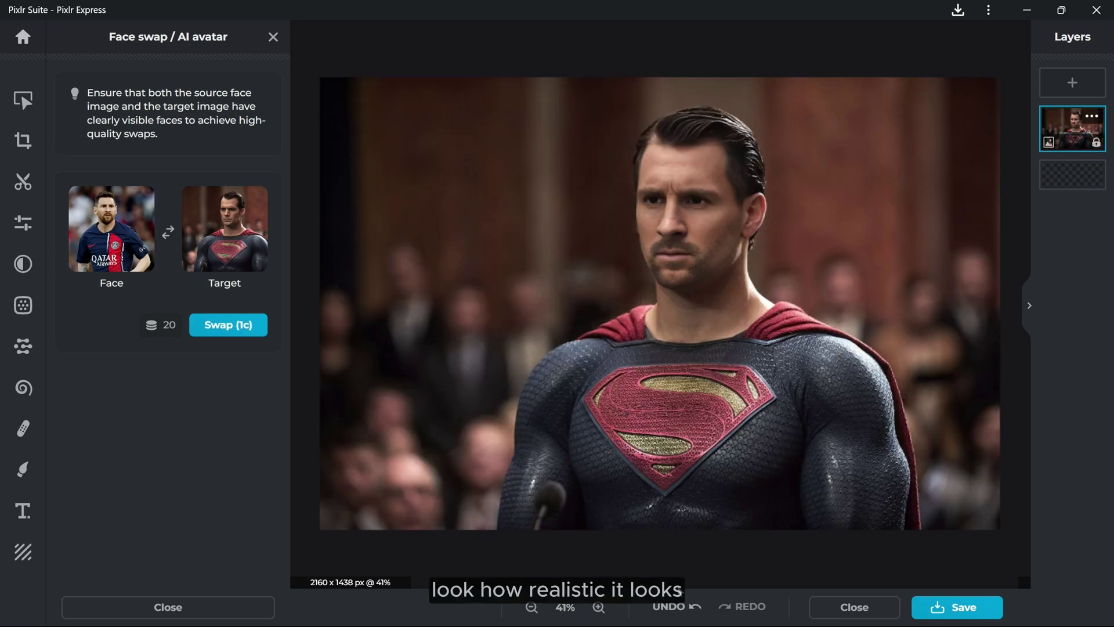
left_click(693, 607)
left_click(740, 606)
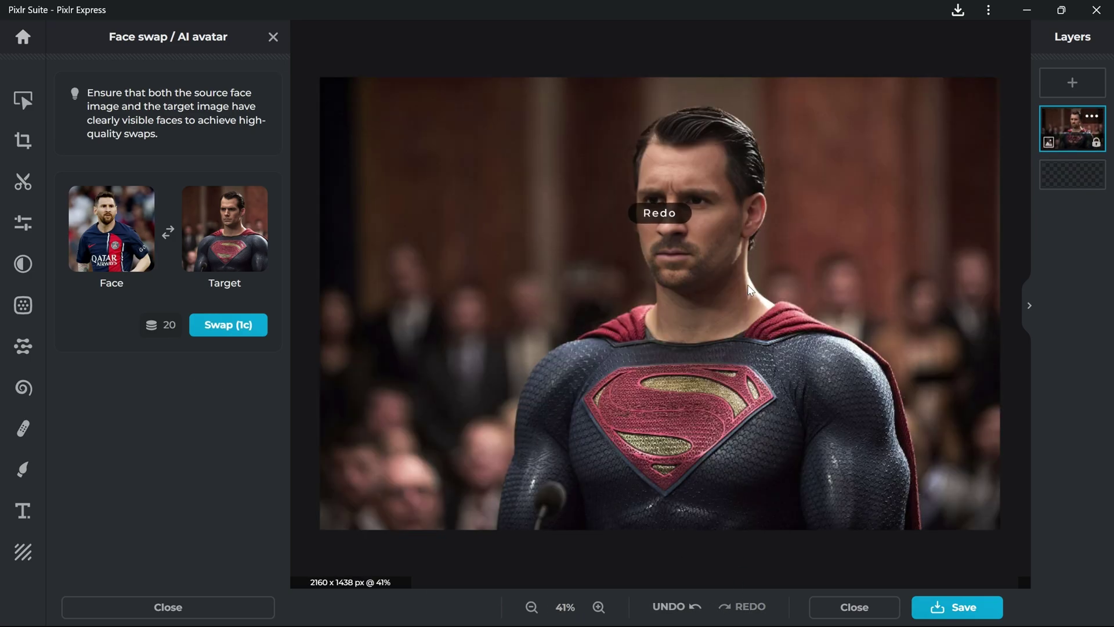
scroll(709, 241, "up", 2)
scroll(714, 232, "up", 2)
scroll(692, 225, "up", 2)
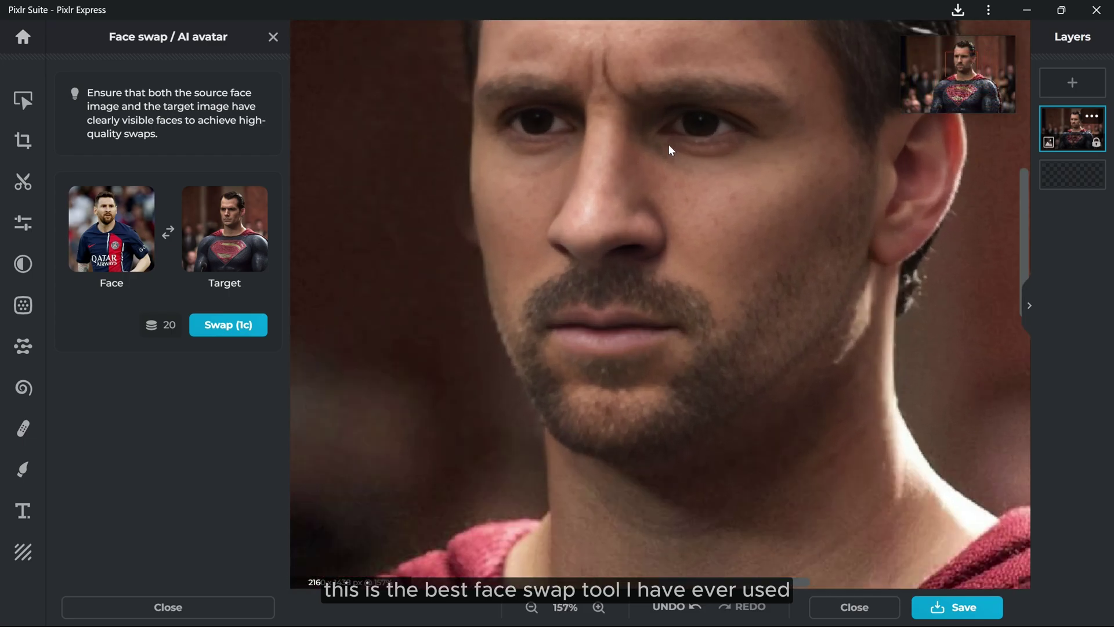
scroll(669, 145, "up", 2)
scroll(649, 257, "down", 2)
scroll(650, 265, "down", 2)
scroll(650, 258, "down", 2)
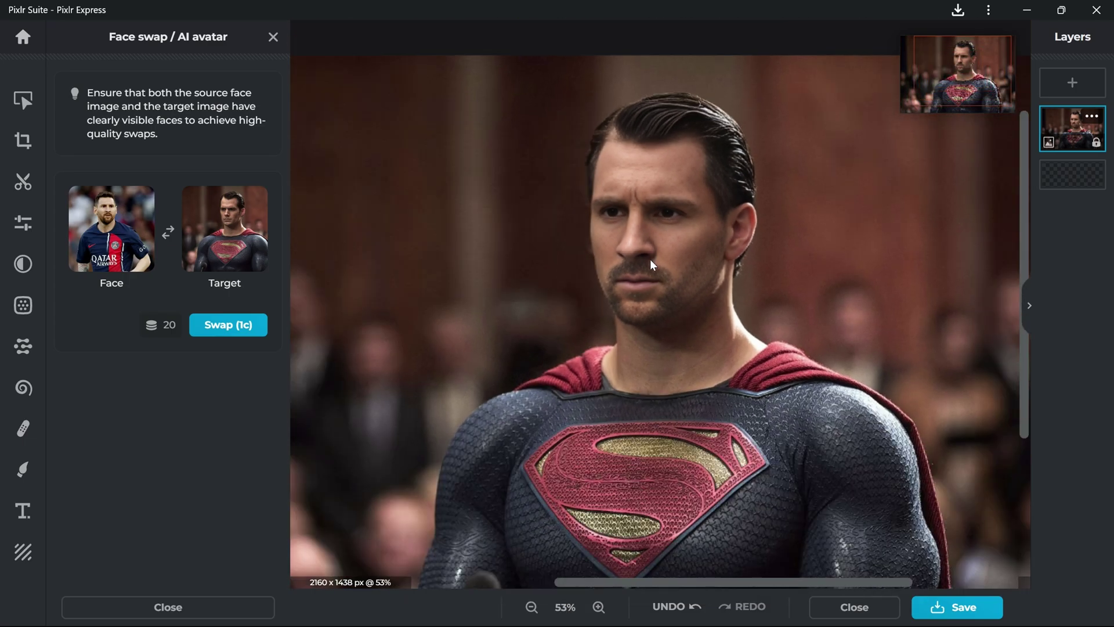
scroll(686, 288, "down", 1)
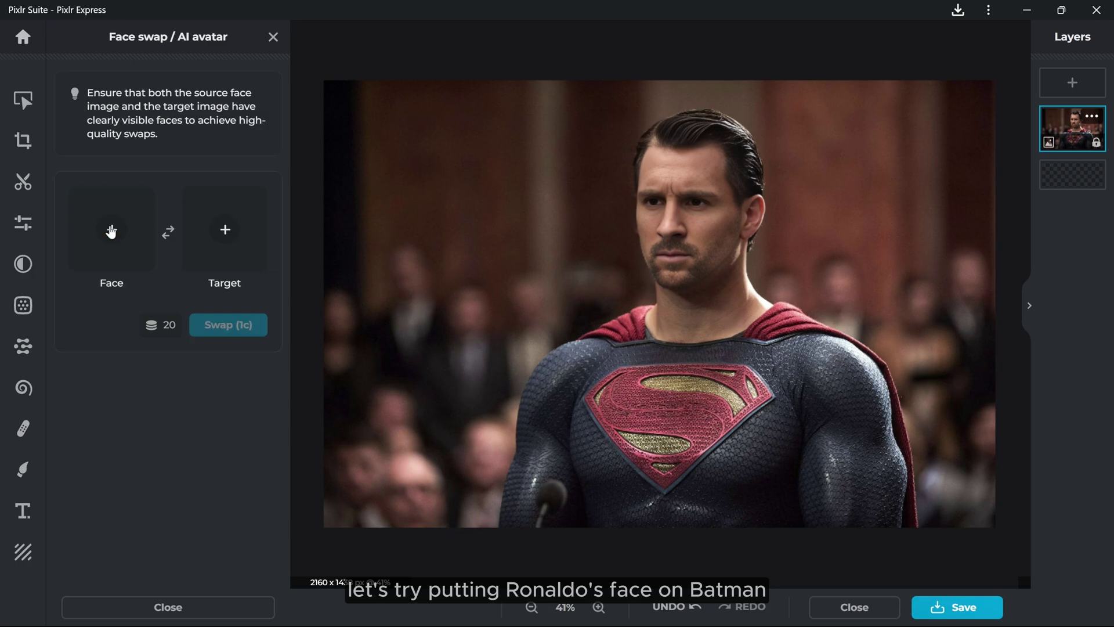
Step: Swap the blue-kit footballer's face onto the 1600×2160 Batman-suit image
left_click(224, 227)
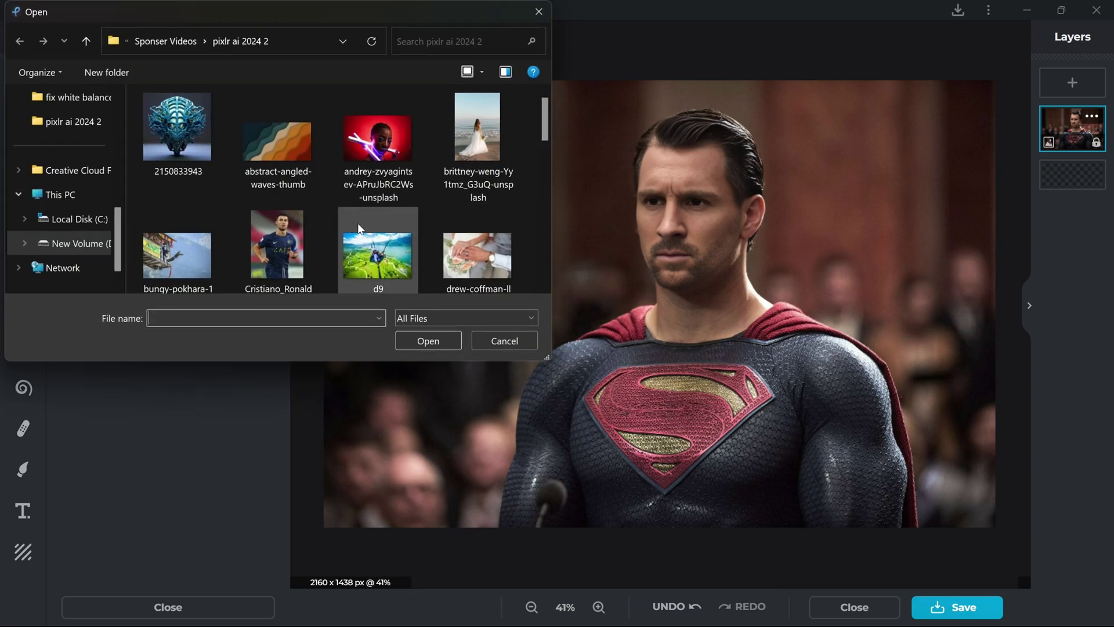
scroll(422, 231, "down", 5)
scroll(423, 231, "down", 2)
left_click(288, 204)
double_click(288, 204)
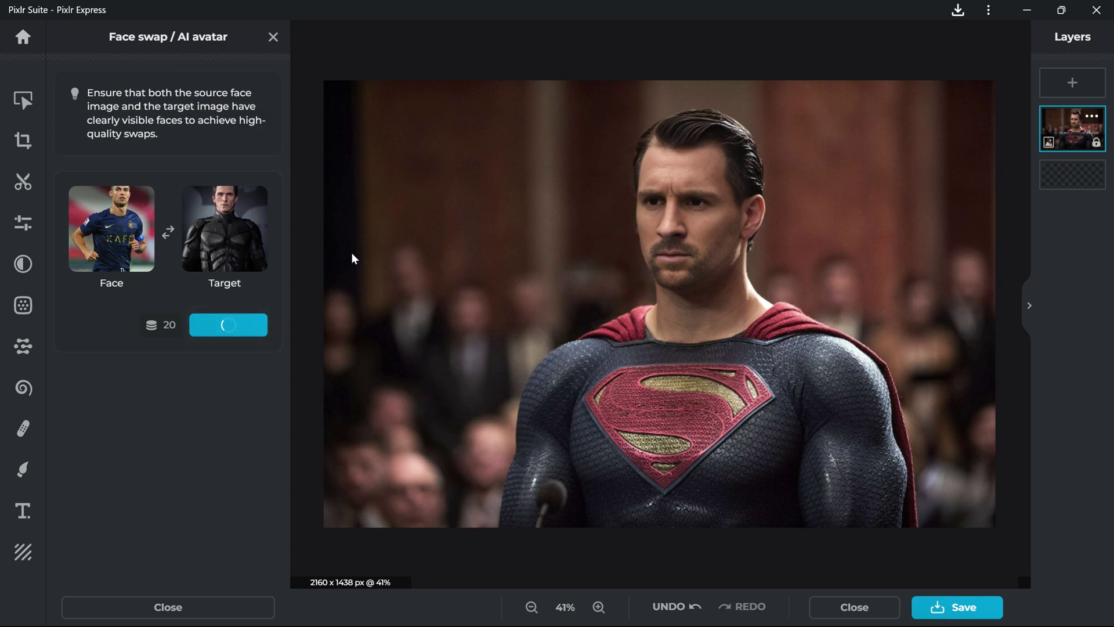
scroll(689, 246, "up", 2)
scroll(680, 204, "up", 2)
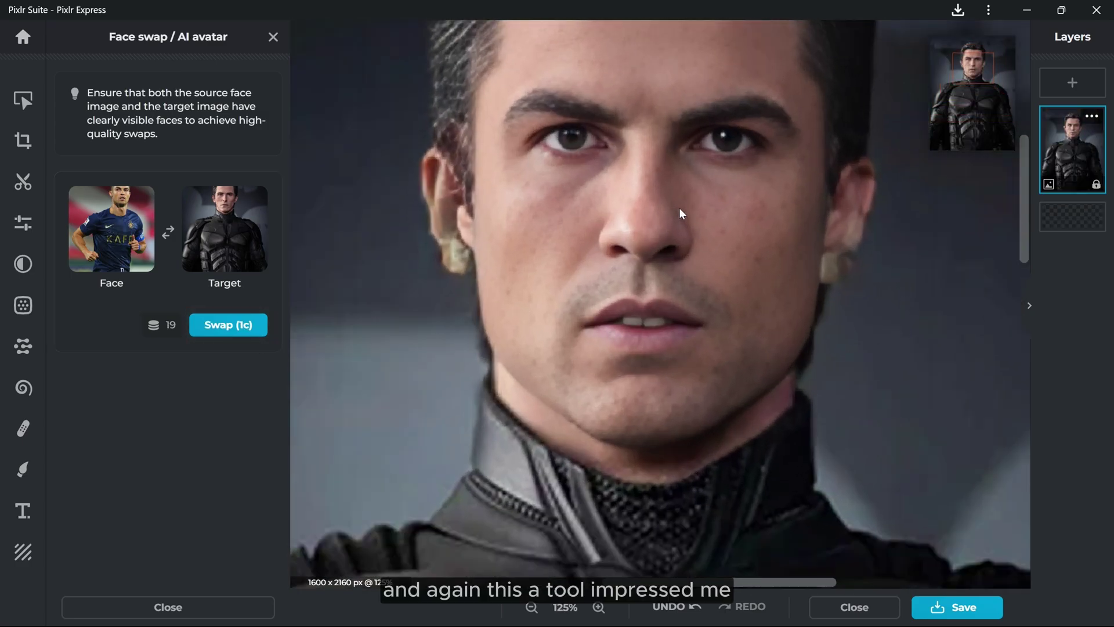
scroll(679, 208, "up", 2)
scroll(661, 247, "down", 2)
scroll(670, 251, "down", 2)
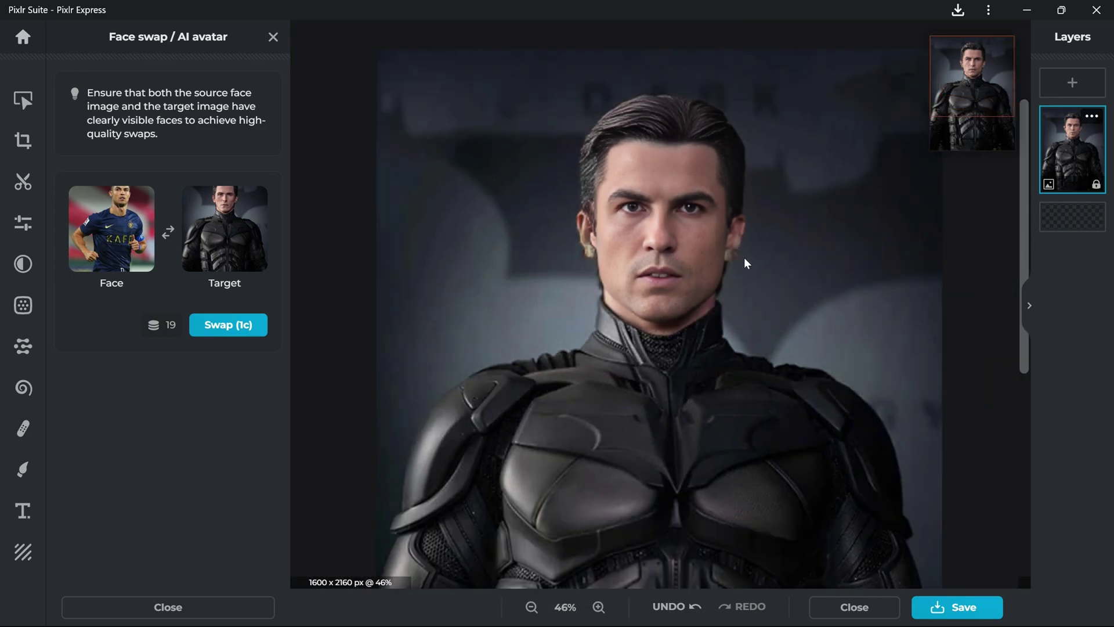
scroll(742, 256, "down", 1)
scroll(740, 225, "down", 1)
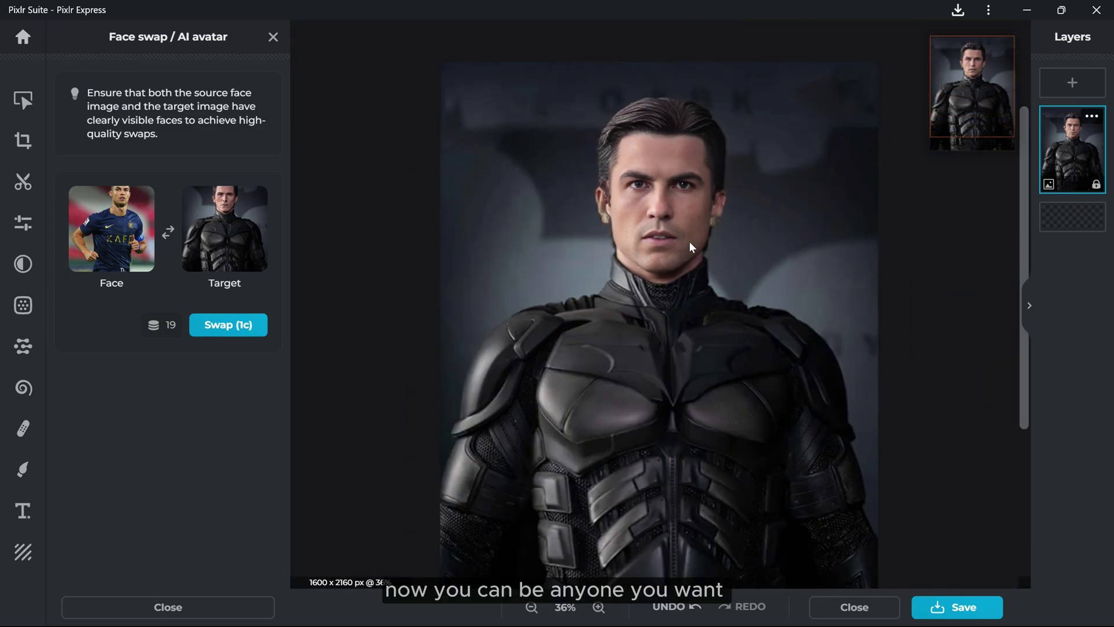
Step: Save the Batman face swap as a high-quality JPG file
left_click(960, 609)
left_click(805, 549)
left_click(439, 343)
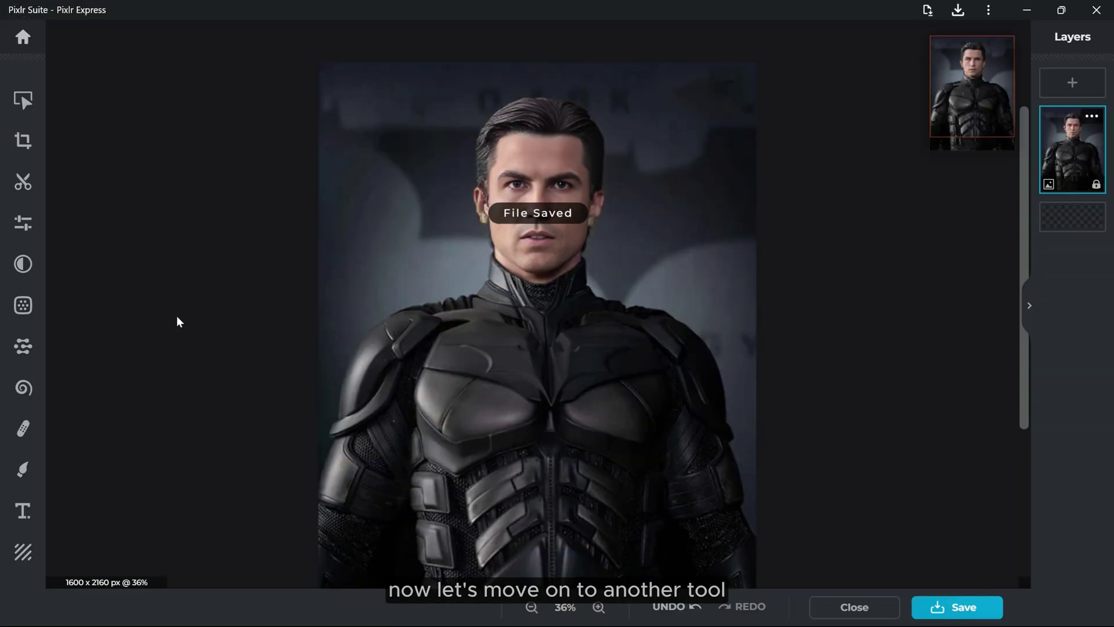
left_click(22, 305)
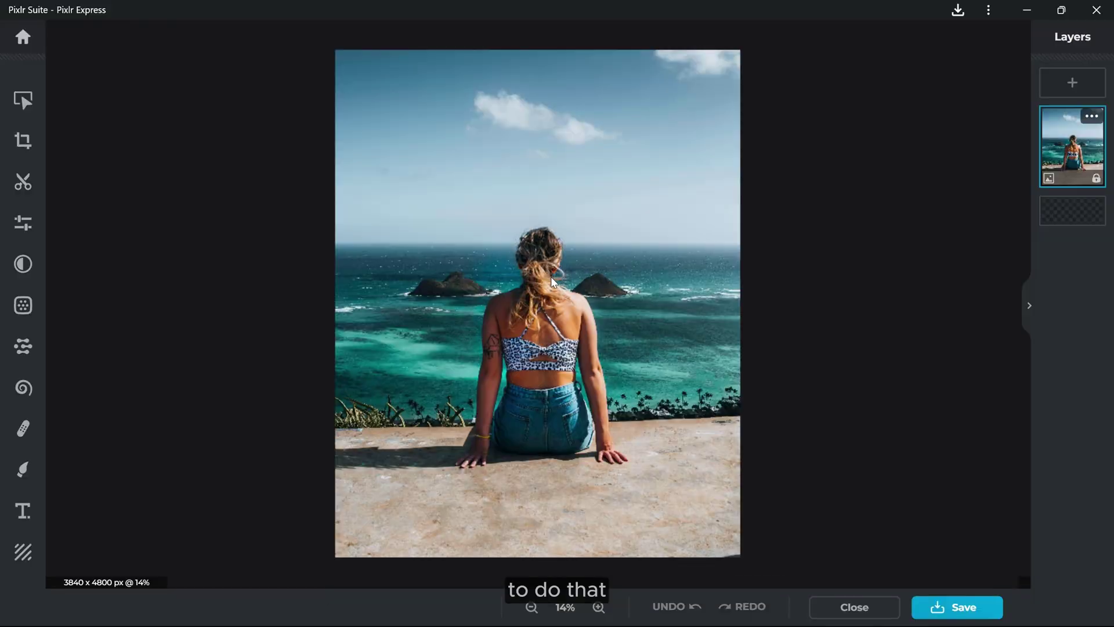
Step: Generative-expand the beach photo to the Wide preset (8533×4800) and apply the second variant
left_click(24, 346)
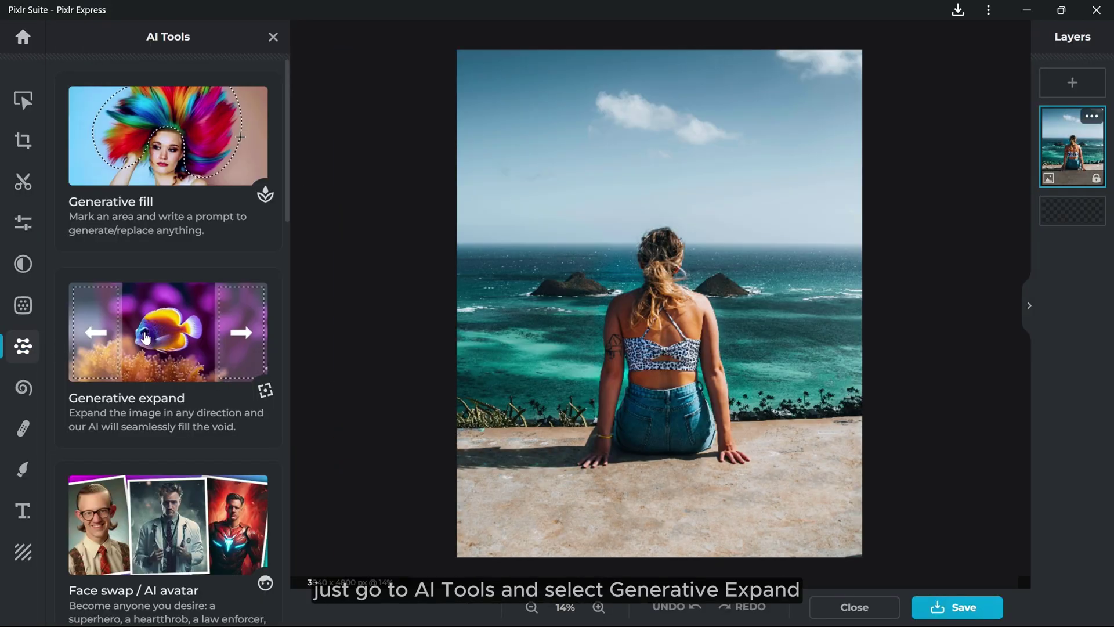
left_click(209, 335)
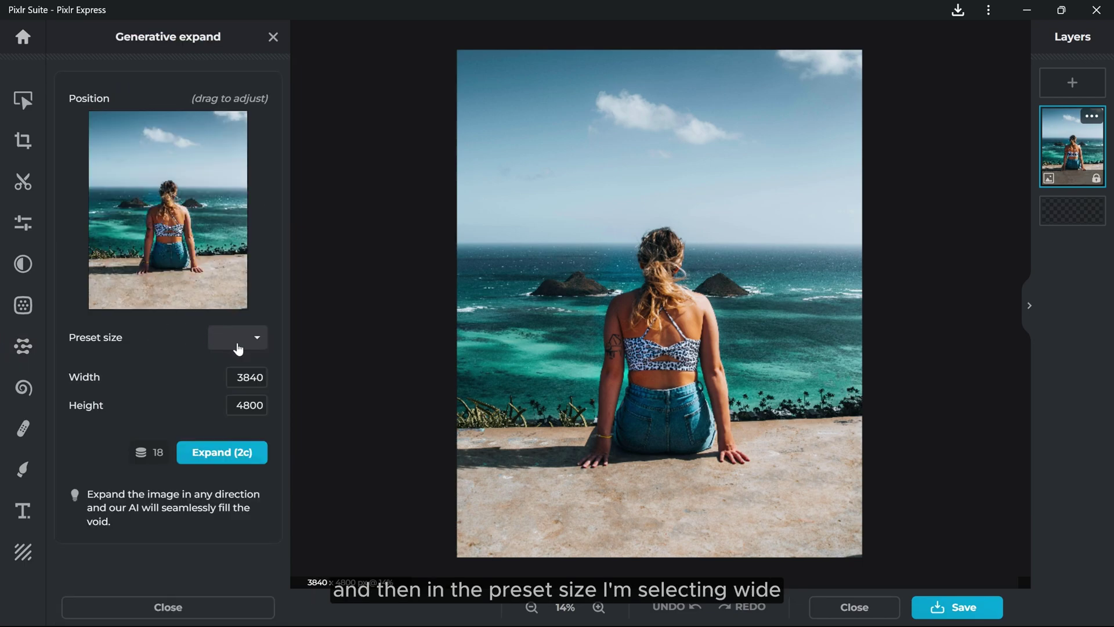
left_click(237, 349)
left_click(448, 483)
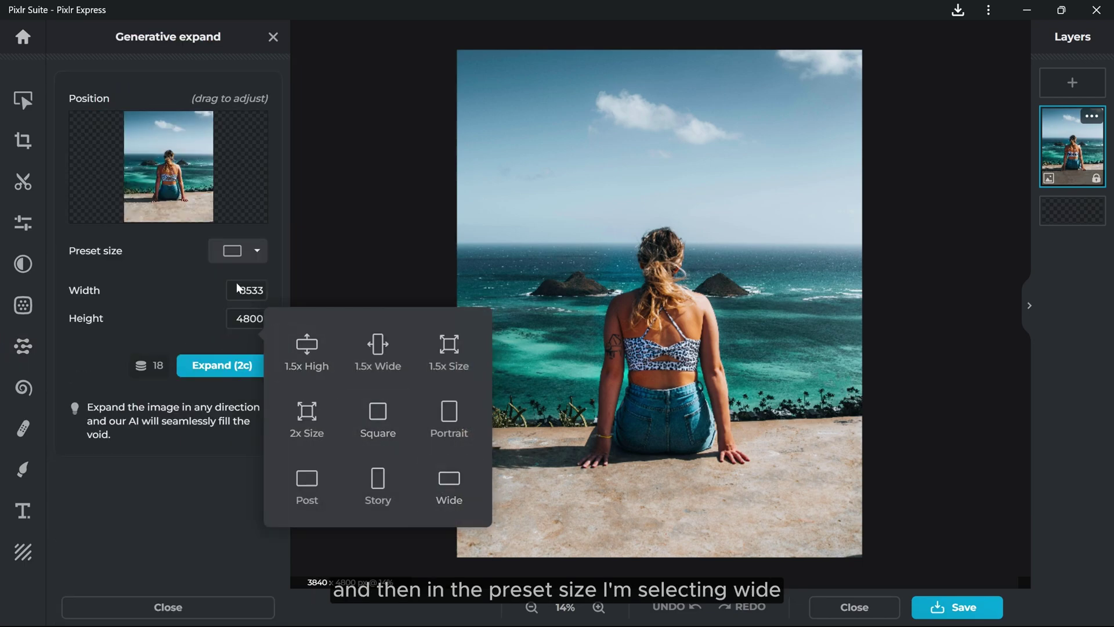
left_click(208, 286)
left_click(224, 366)
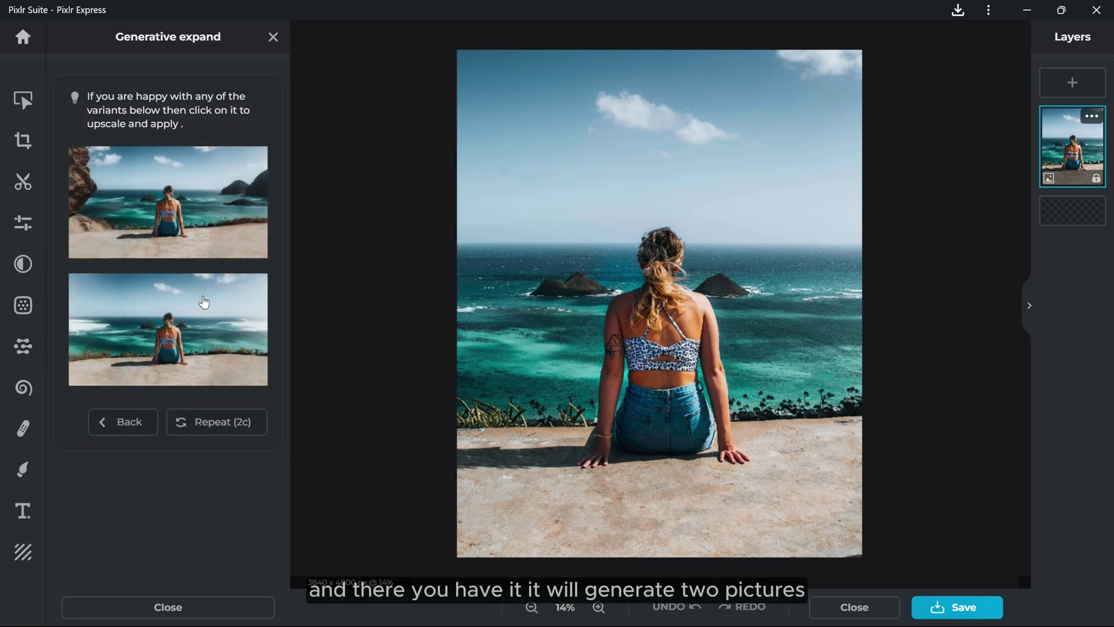
left_click(208, 353)
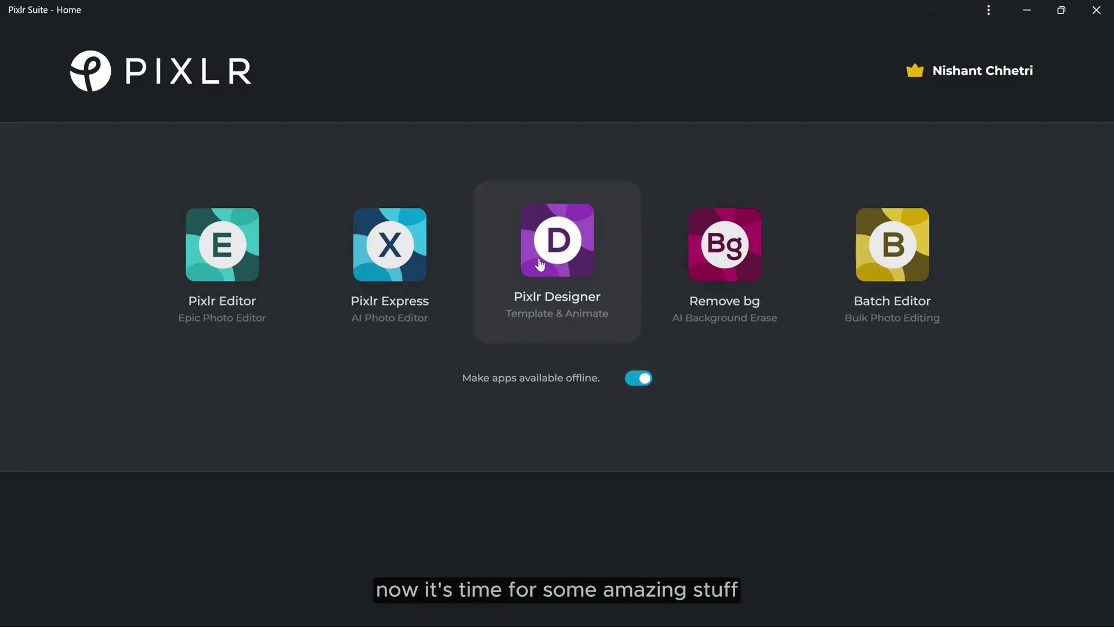
Step: Open Photo Collage Maker from Pixlr Designer and load the four bride and couple photos
left_click(541, 265)
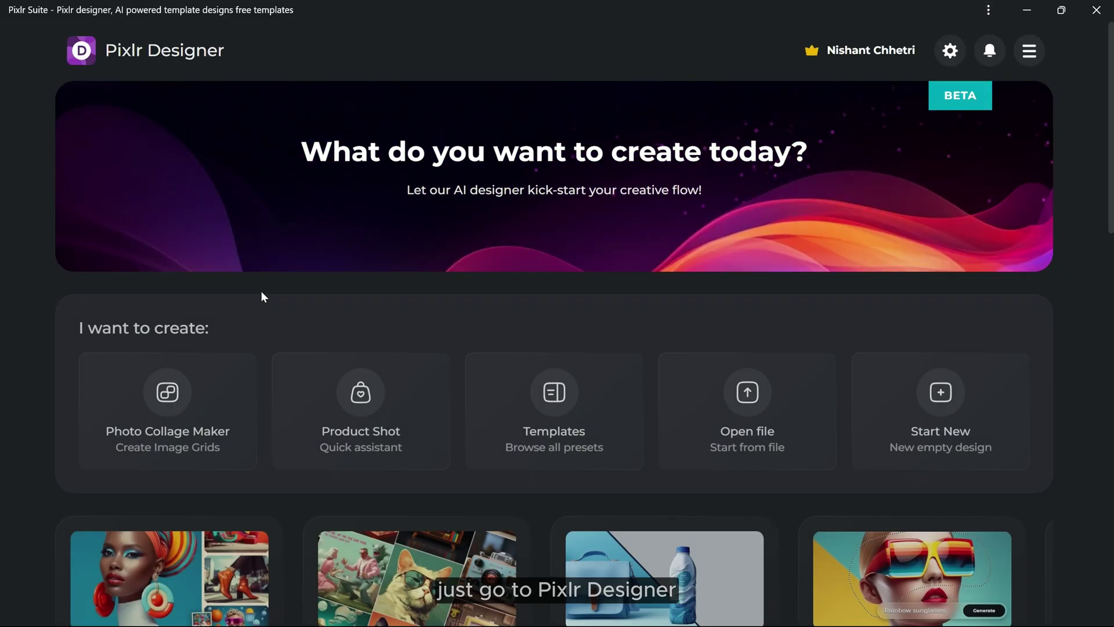
scroll(238, 310, "down", 1)
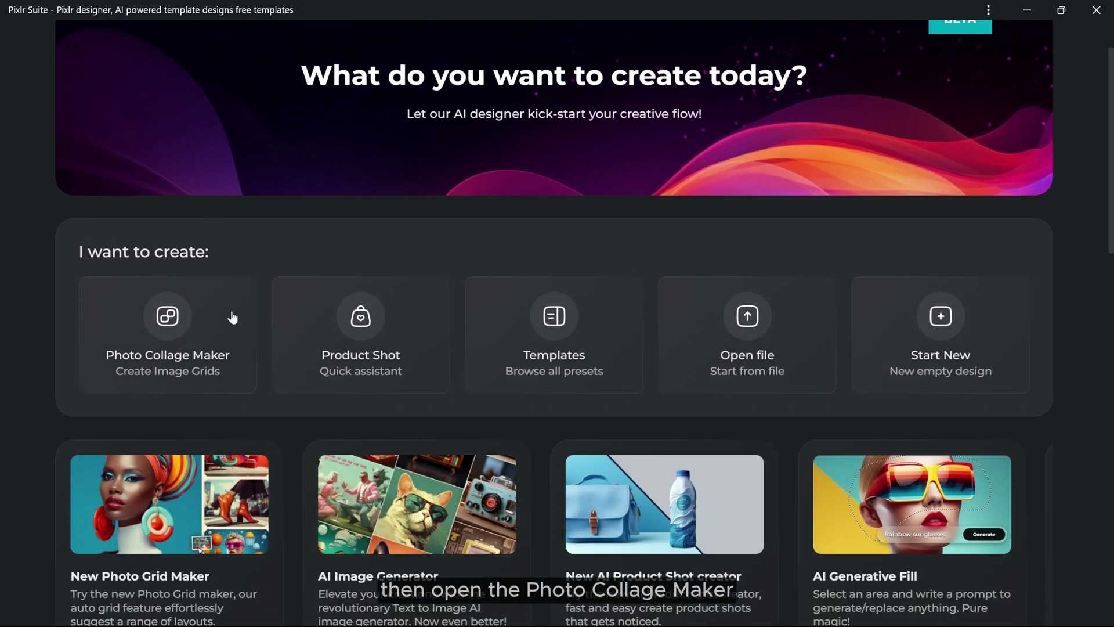
left_click(167, 344)
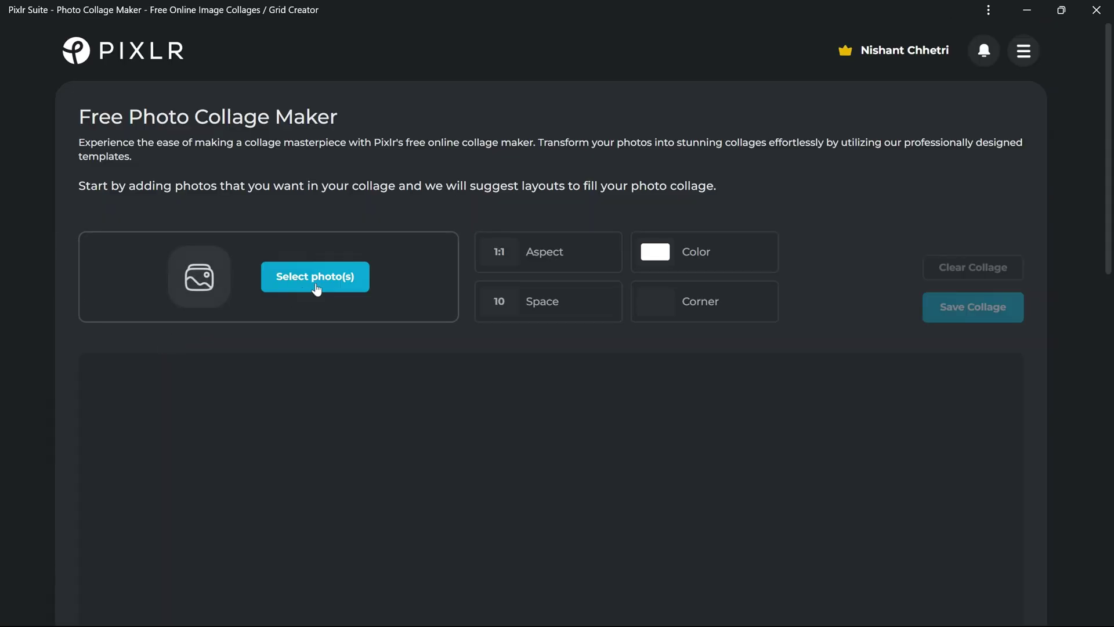
left_click(331, 277)
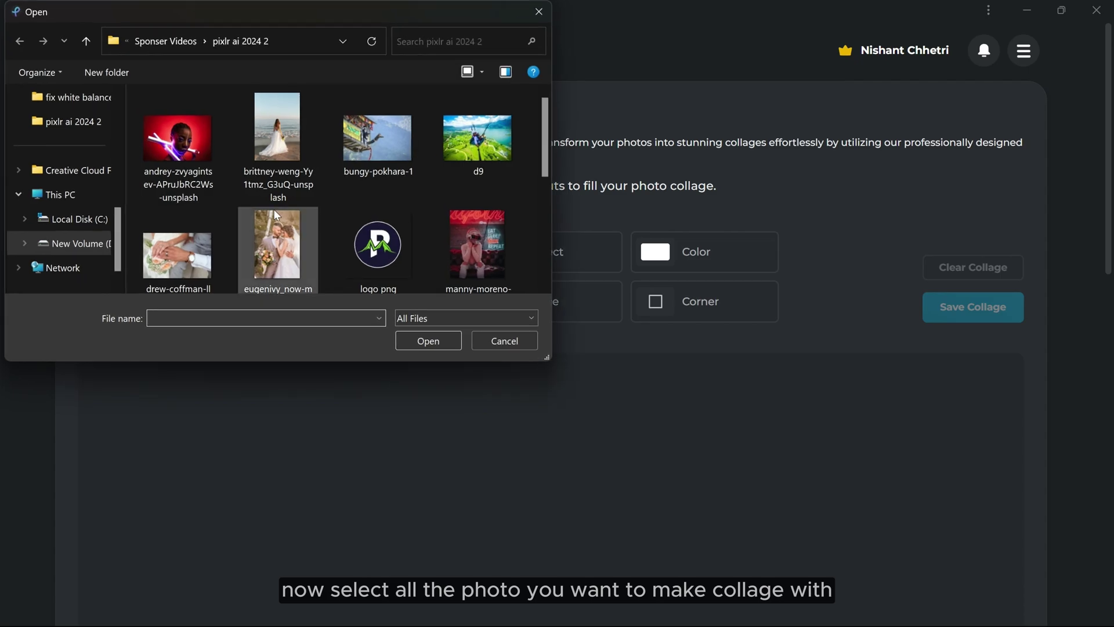
left_click(296, 157)
scroll(338, 212, "down", 2)
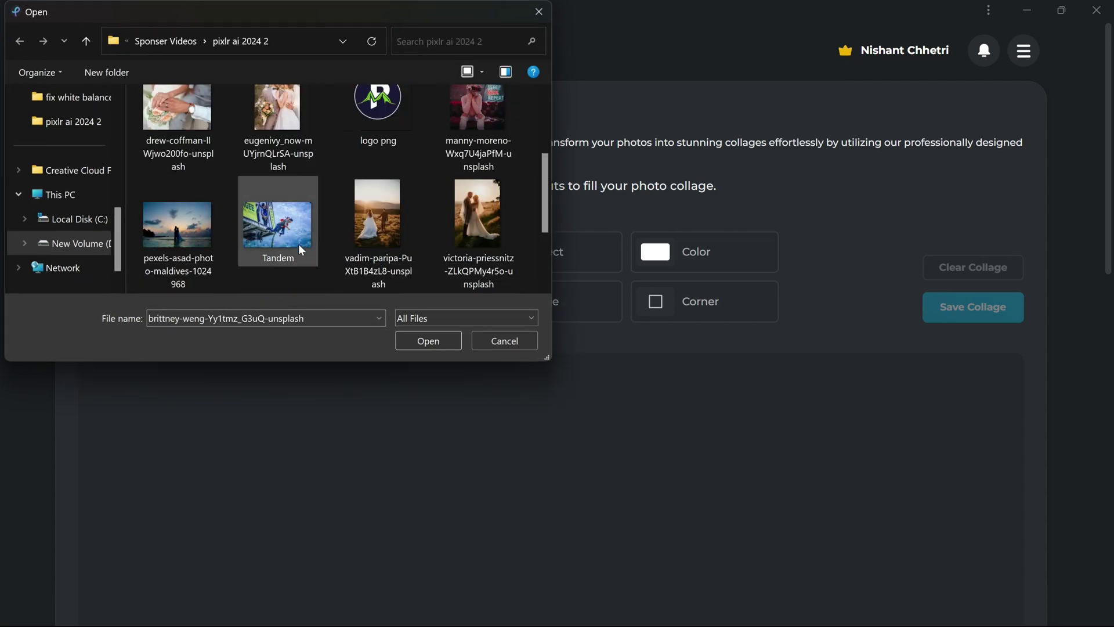
left_click(181, 236, "ctrl")
left_click(398, 217, "ctrl")
left_click(489, 200, "ctrl")
left_click(439, 339)
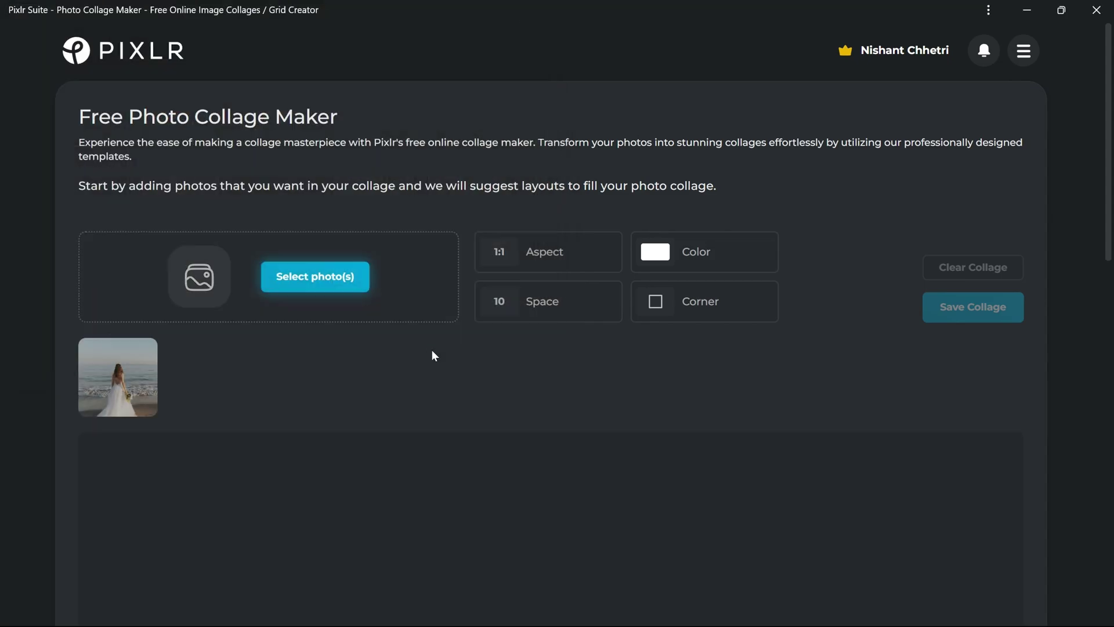
scroll(432, 350, "down", 3)
scroll(392, 366, "down", 2)
scroll(366, 380, "down", 3)
scroll(367, 385, "up", 2)
left_click_drag(682, 242, 717, 242)
scroll(716, 242, "down", 3)
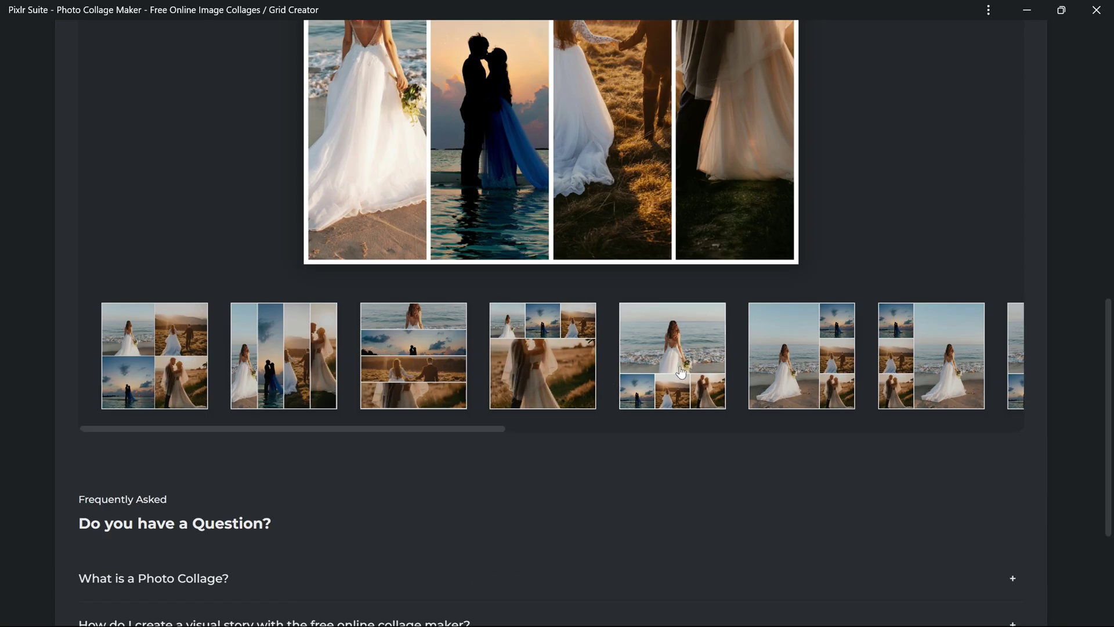
Step: Try several collage layouts, ending on the full-size beach photo with three inset photos
left_click(671, 357)
left_click(818, 488)
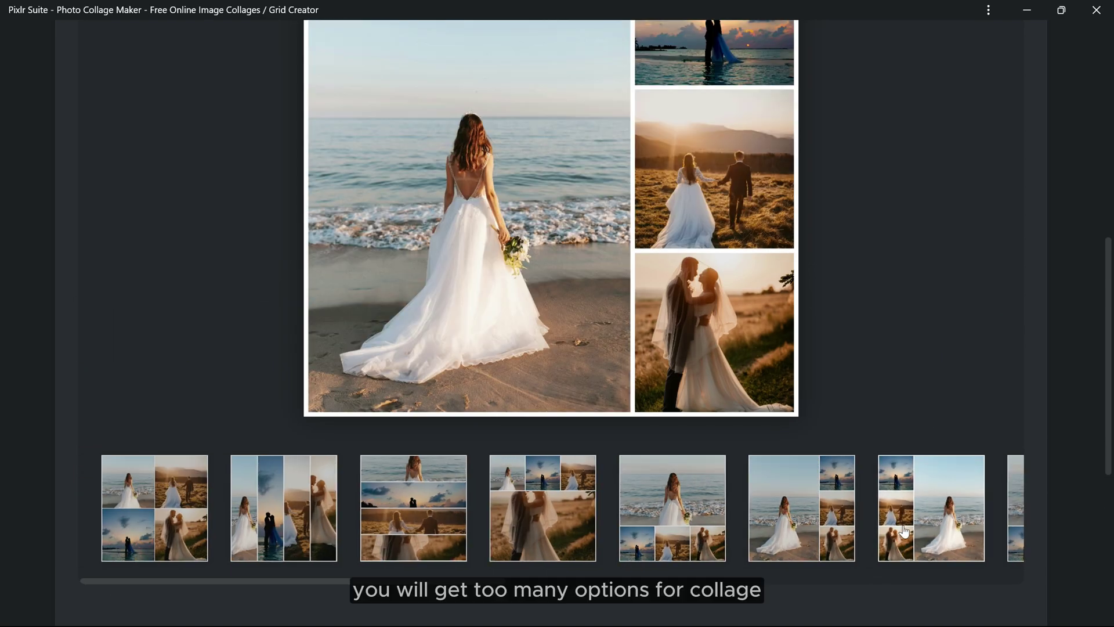
left_click(956, 478)
scroll(956, 478, "down", 3)
scroll(945, 219, "right", 3)
scroll(740, 287, "up", 3)
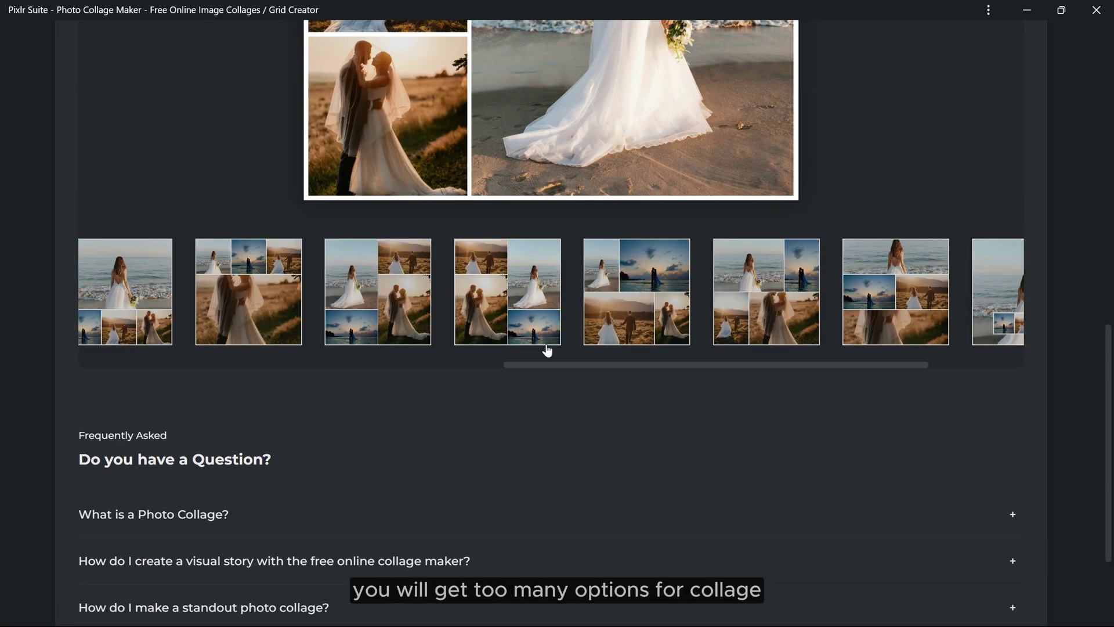
left_click(544, 335)
left_click(682, 298)
left_click_drag(745, 364, 837, 365)
left_click(839, 308)
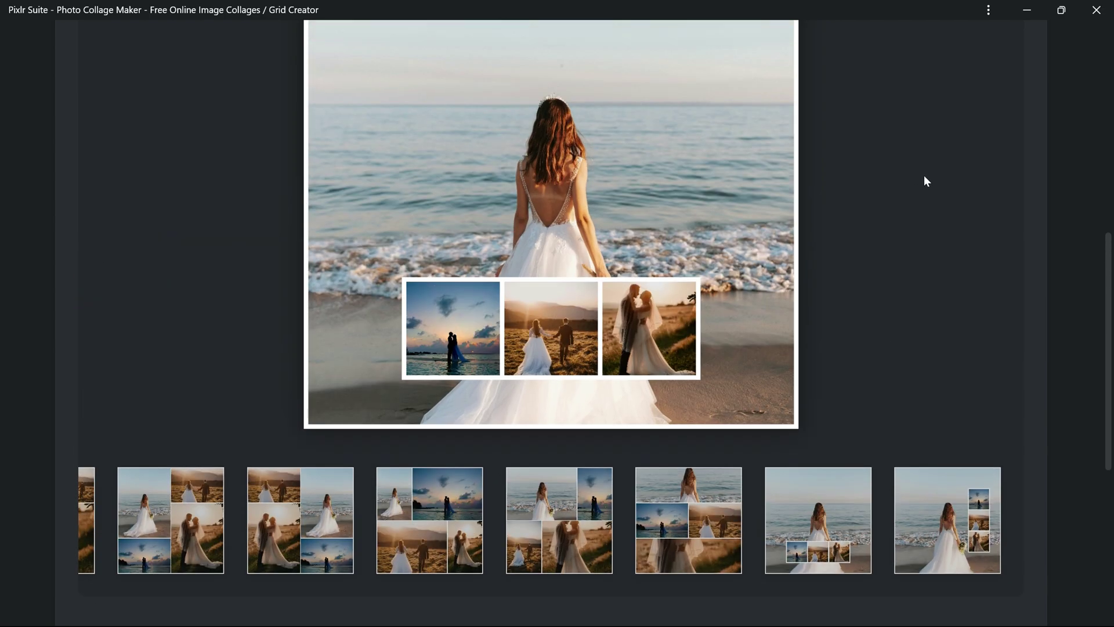
left_click_drag(664, 595, 410, 607)
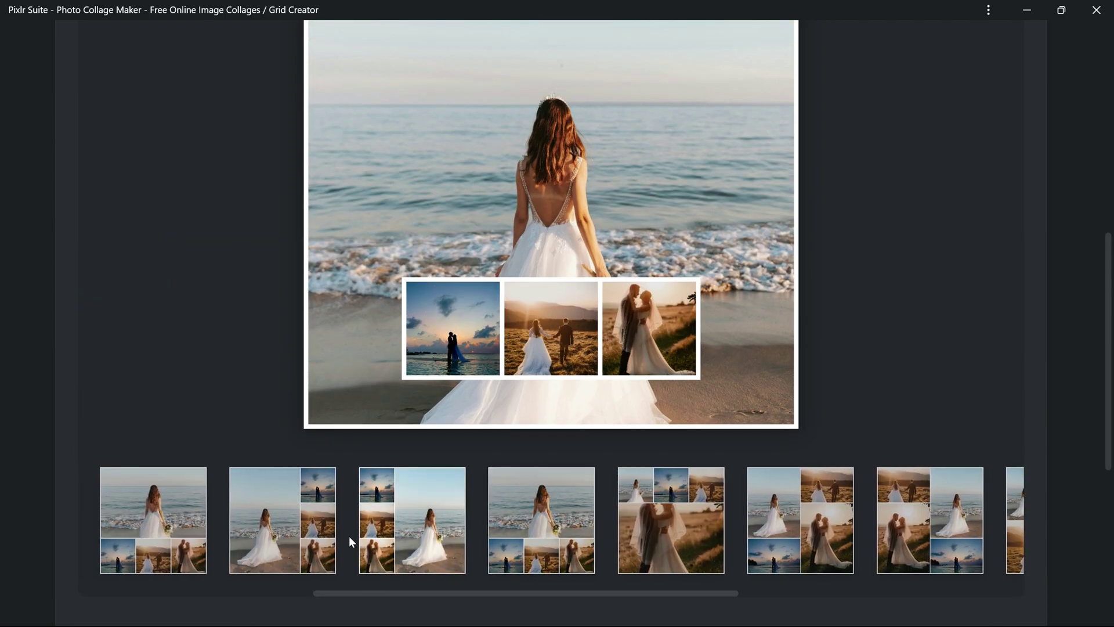
Step: Switch to the large-left, three-right layout, leaving the border colour unchanged
left_click(283, 522)
scroll(883, 209, "up", 2)
scroll(440, 214, "up", 3)
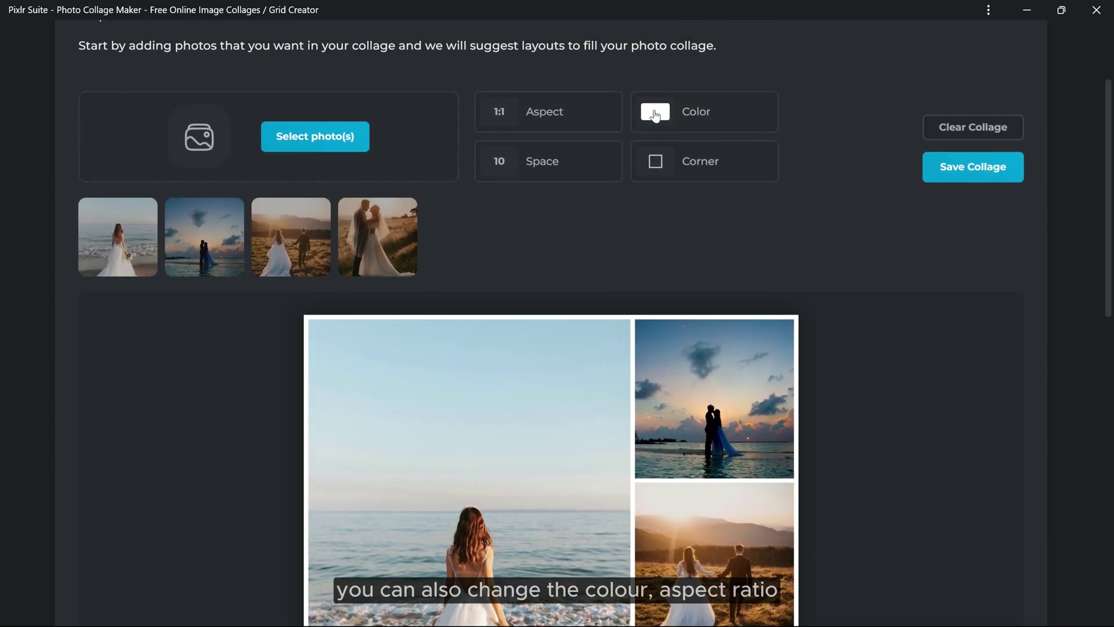
left_click(659, 116)
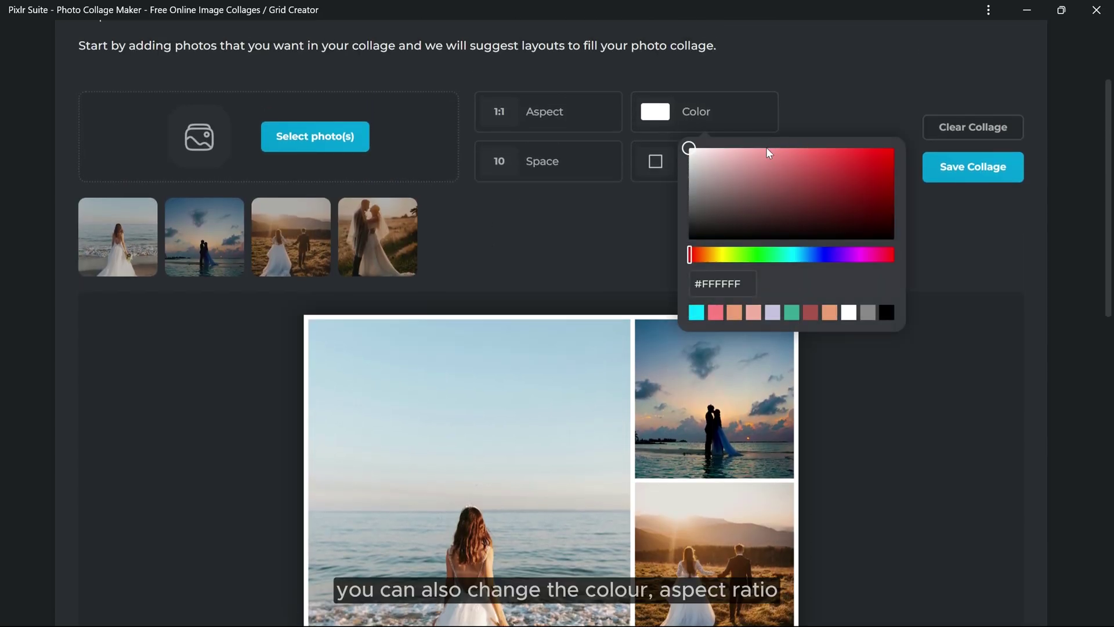
left_click(849, 195)
Step: Round the photo corners to amount 33 and save the collage as photo-collage.png
left_click(663, 164)
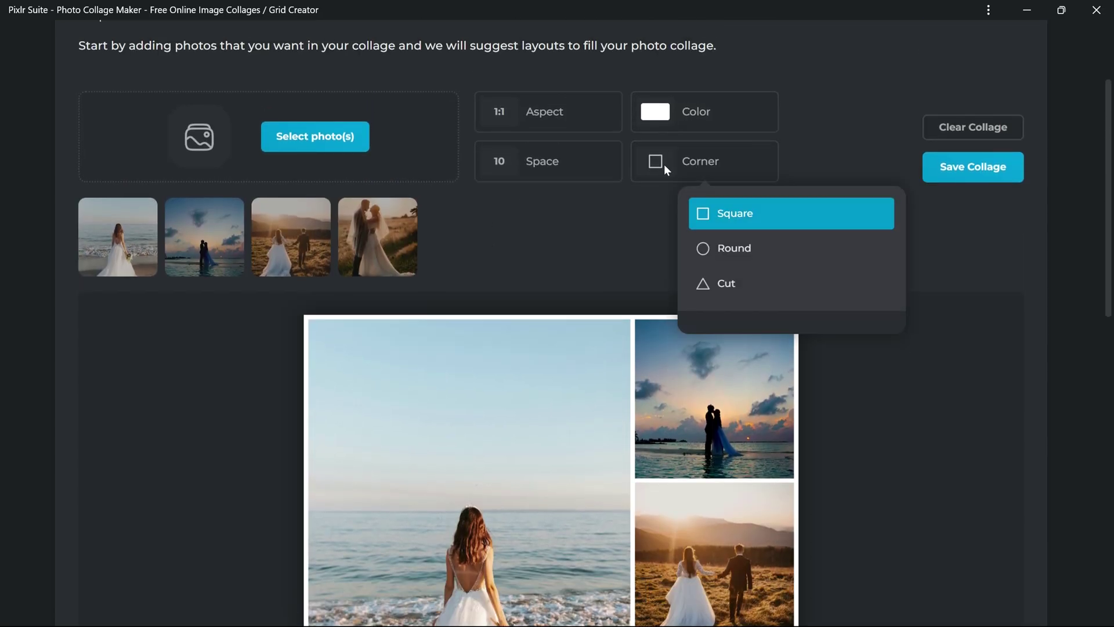
left_click(729, 256)
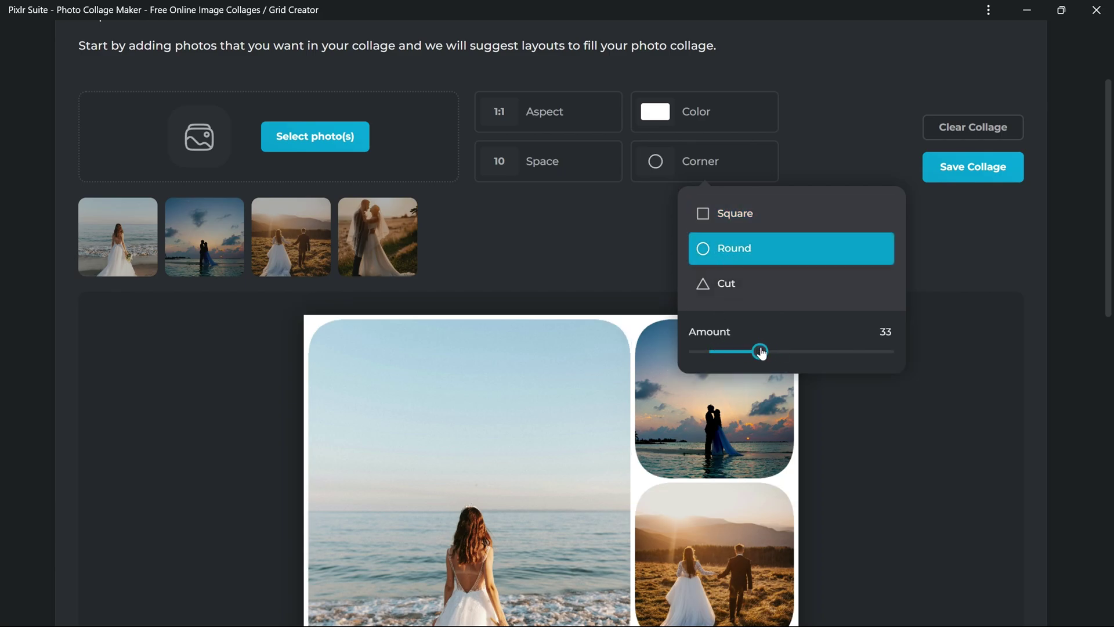
left_click_drag(778, 352, 760, 351)
left_click(980, 278)
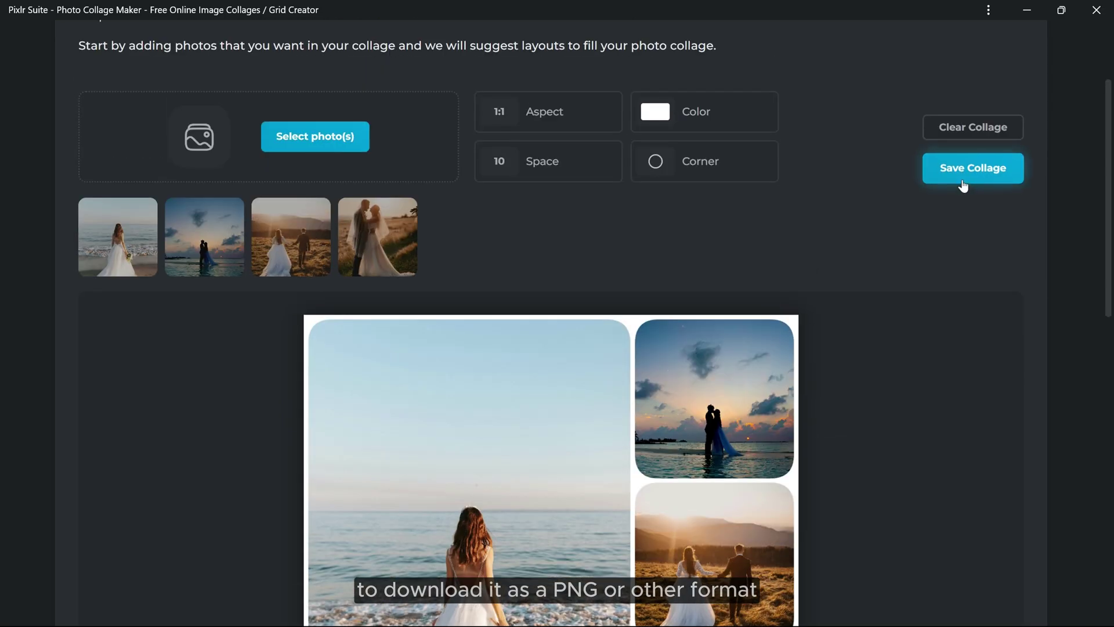
left_click(963, 183)
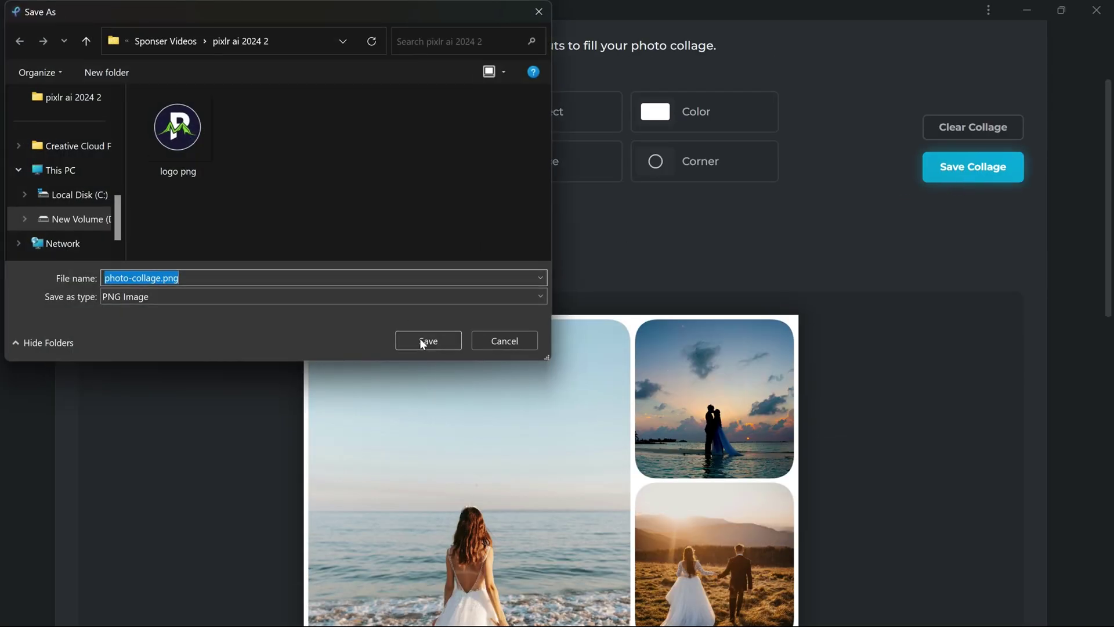
left_click(420, 340)
scroll(637, 264, "up", 2)
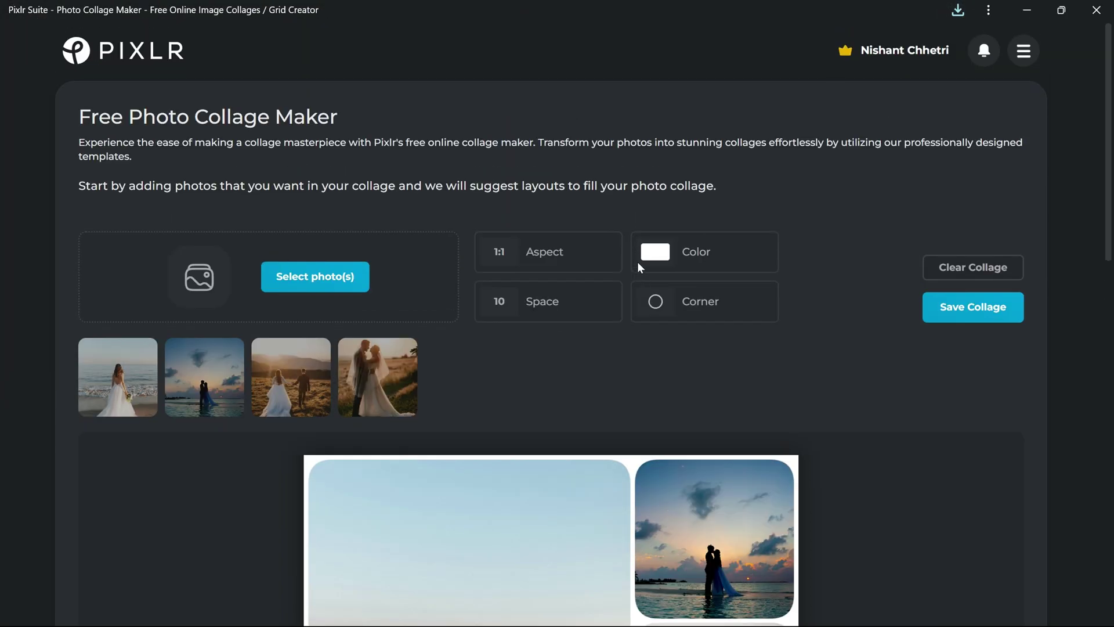
Step: Search Pixlr Designer templates for 'summer adventure' and preview the Aqua Traveler template
left_click(75, 52)
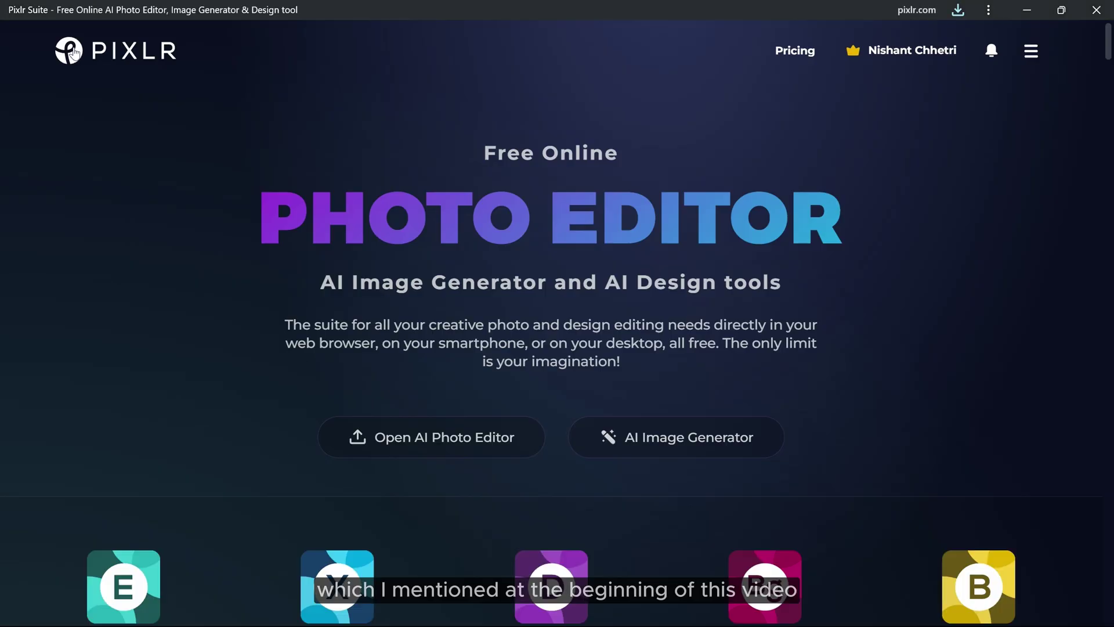
scroll(517, 299, "down", 1)
scroll(515, 299, "down", 2)
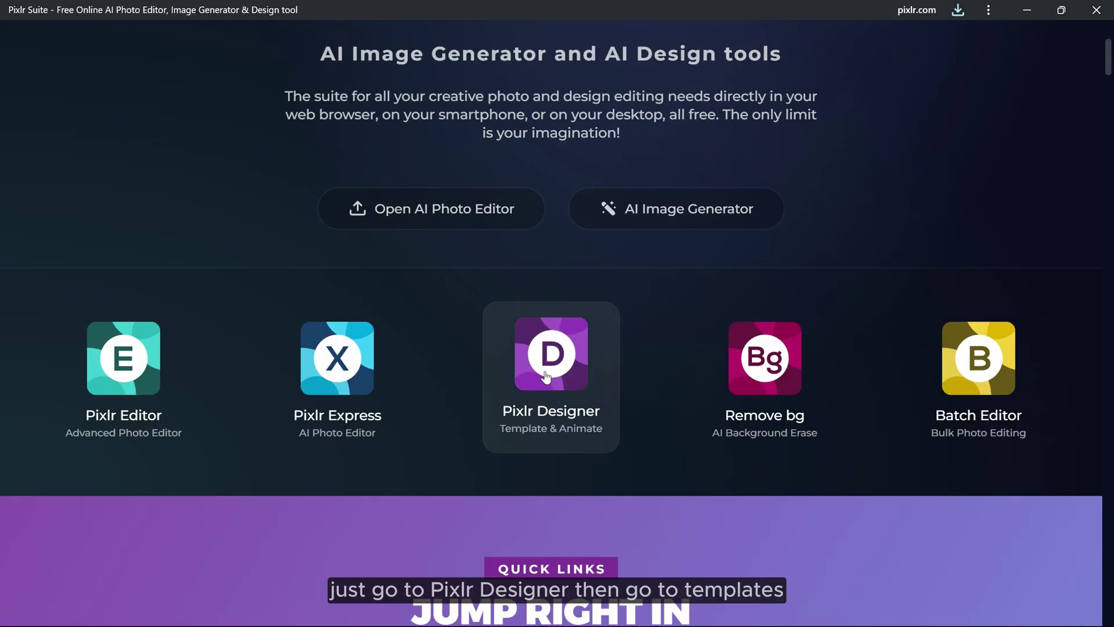
left_click(546, 376)
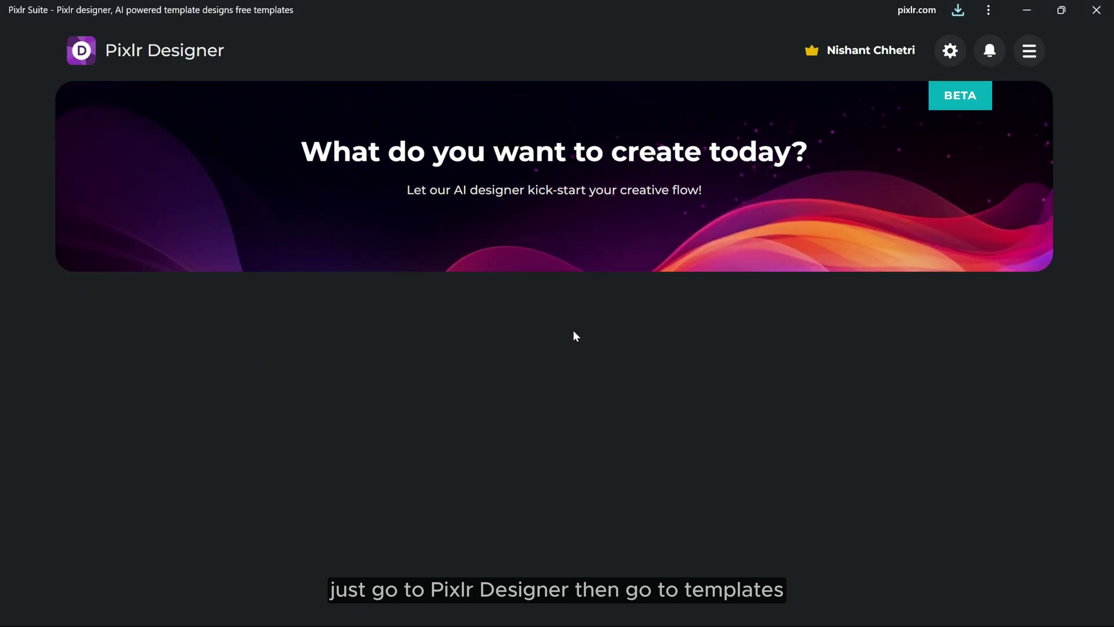
scroll(675, 264, "down", 2)
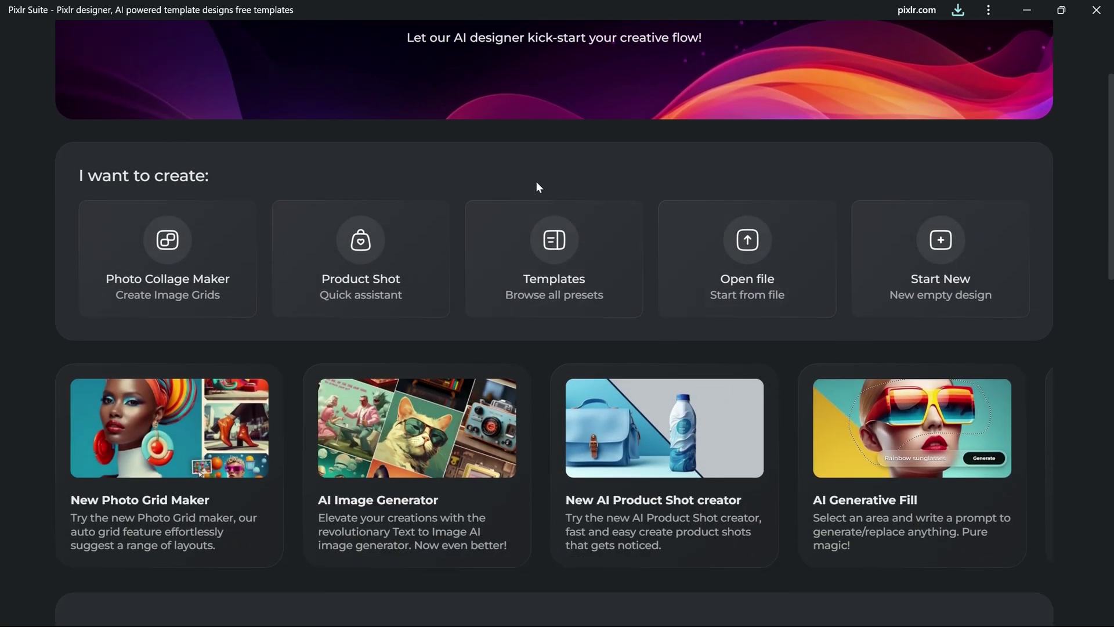
left_click(547, 270)
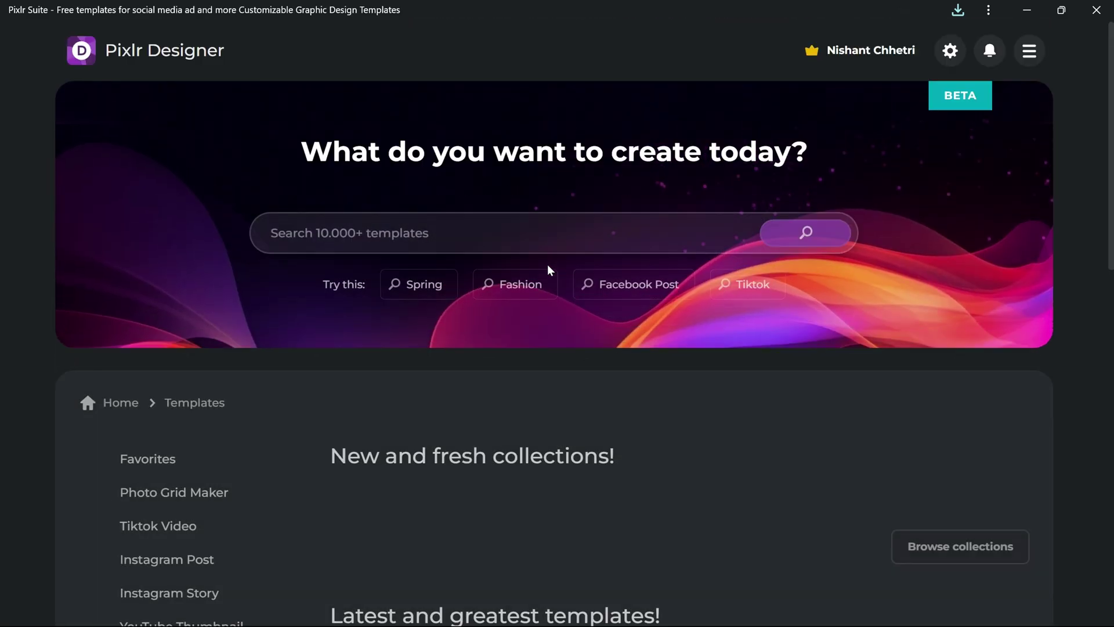
scroll(544, 314, "down", 4)
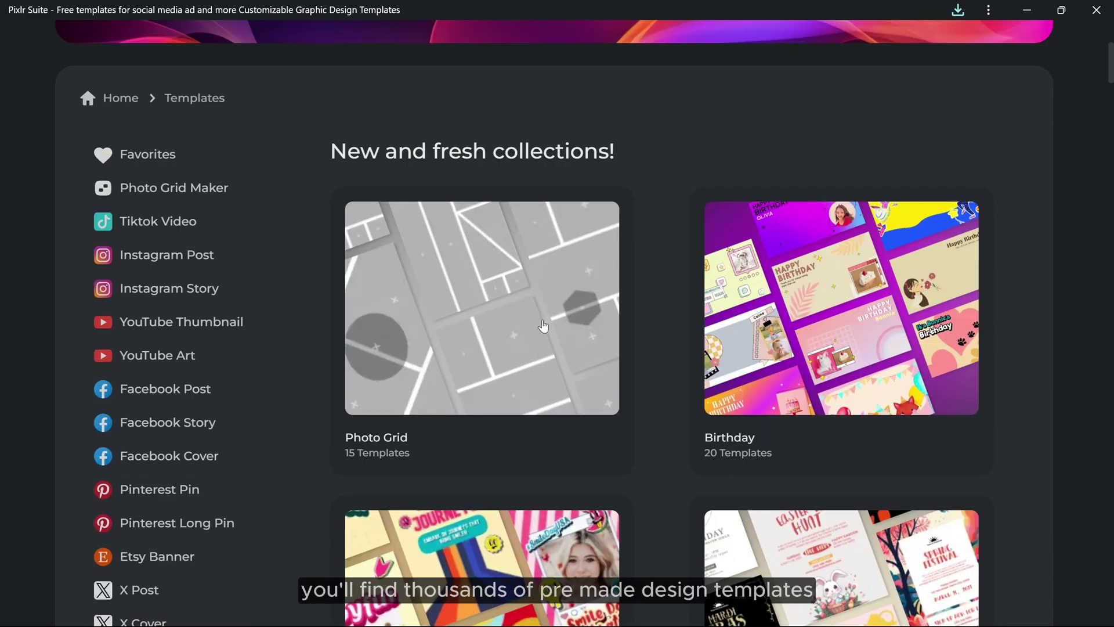
scroll(542, 319, "down", 3)
scroll(540, 317, "down", 5)
scroll(539, 315, "down", 5)
scroll(539, 315, "down", 3)
scroll(539, 315, "up", 10)
scroll(539, 315, "up", 5)
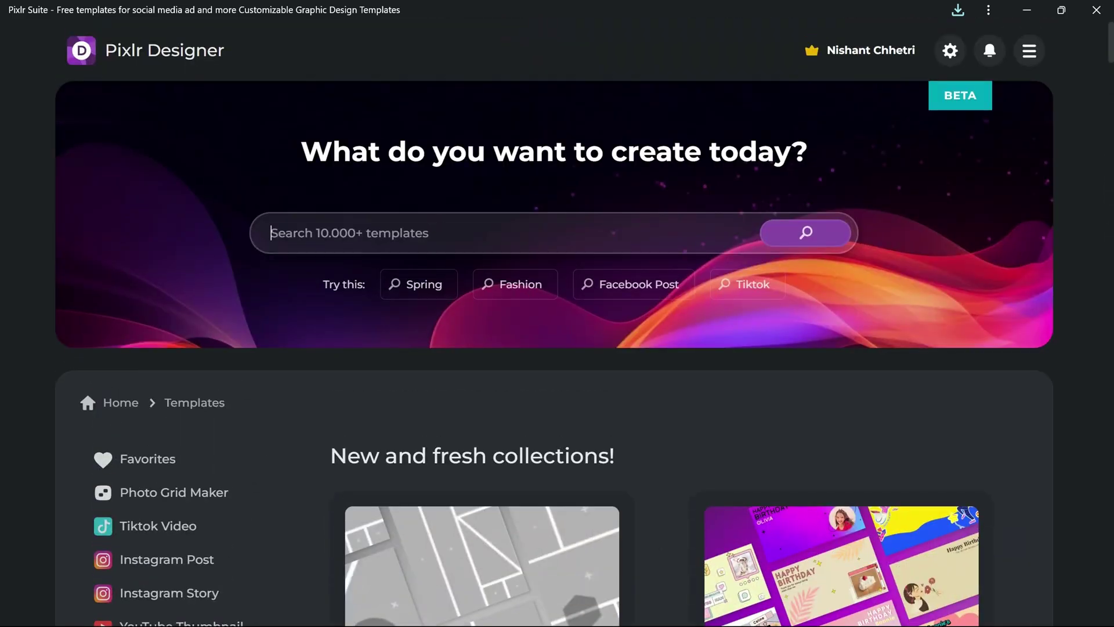
type("summer a")
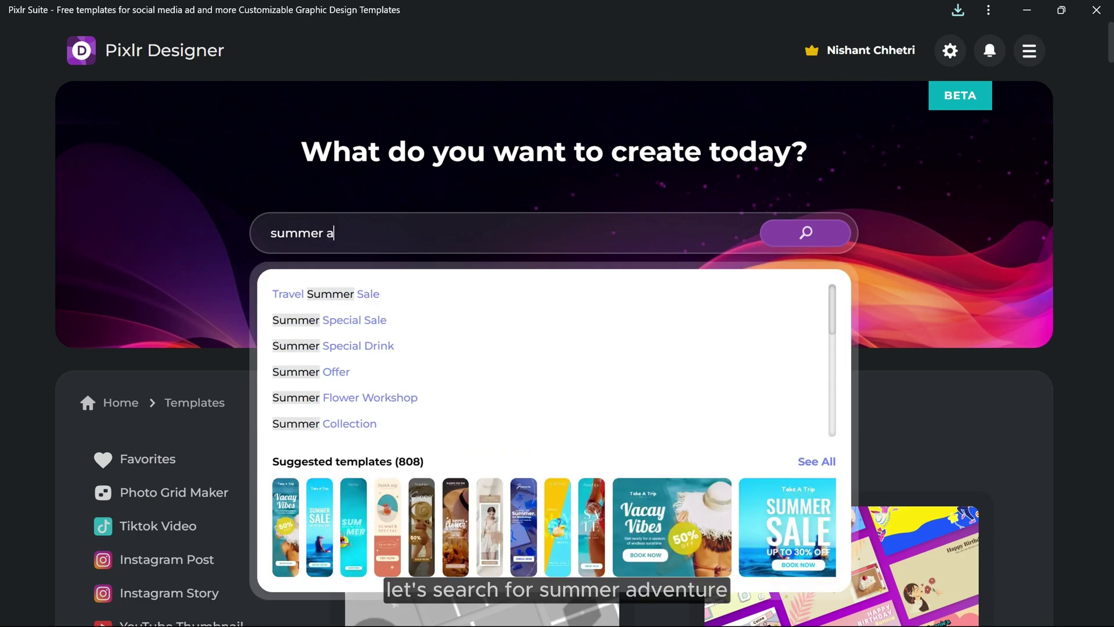
type("dventure")
key("Return")
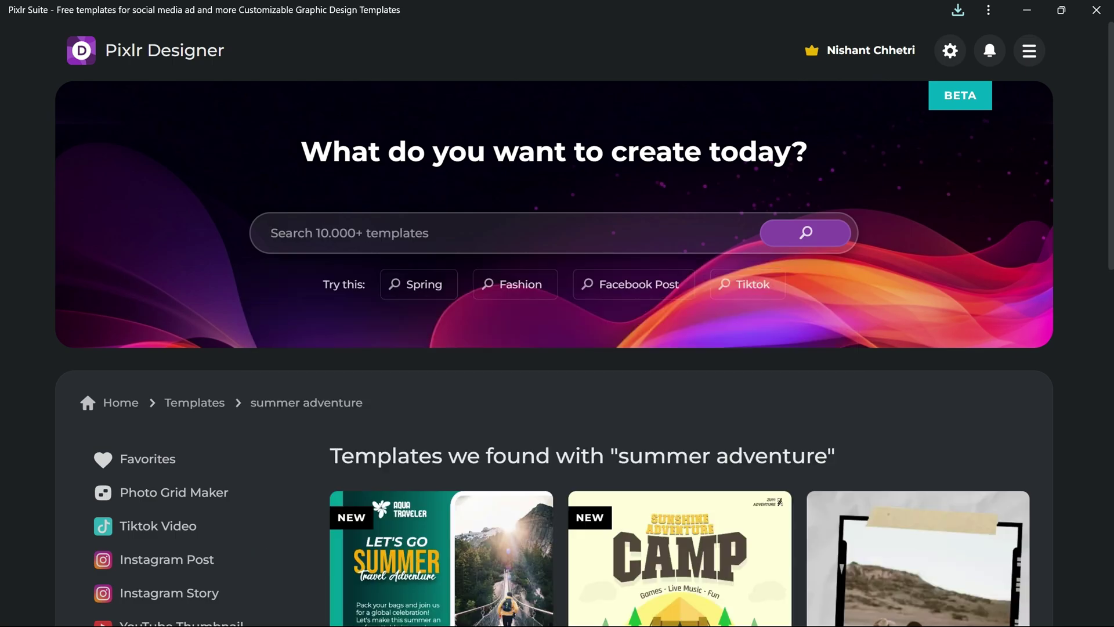
scroll(493, 285, "down", 3)
scroll(565, 313, "down", 2)
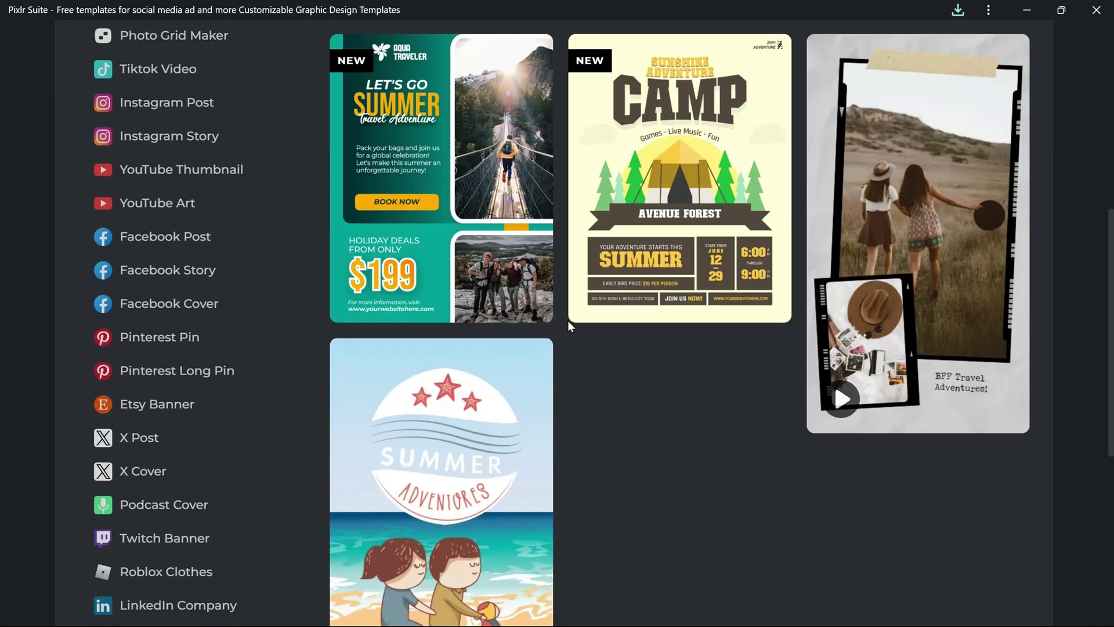
scroll(565, 313, "up", 2)
left_click(470, 273)
Step: Use the Aqua Traveler template and put the d9 paragliding photo top-right, shifted left
left_click(764, 475)
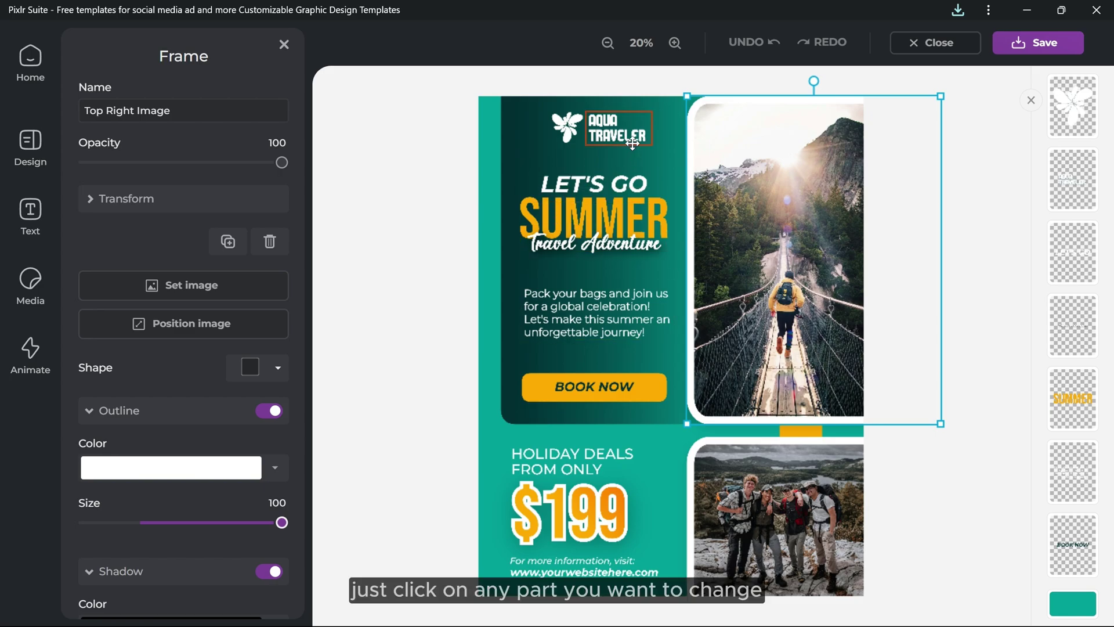
left_click(788, 268)
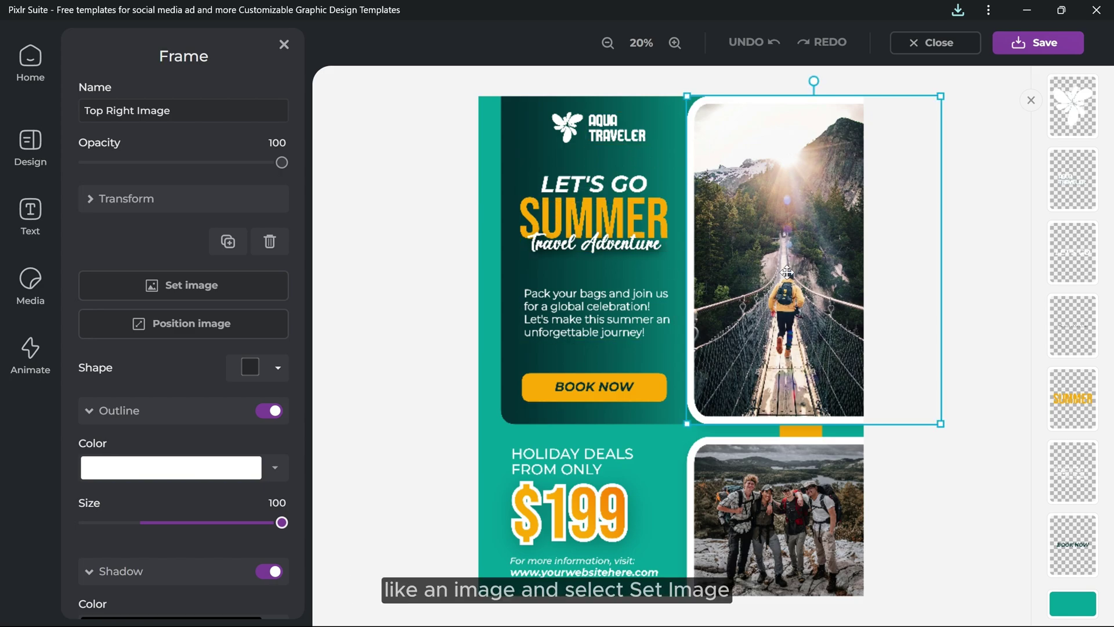
left_click(220, 284)
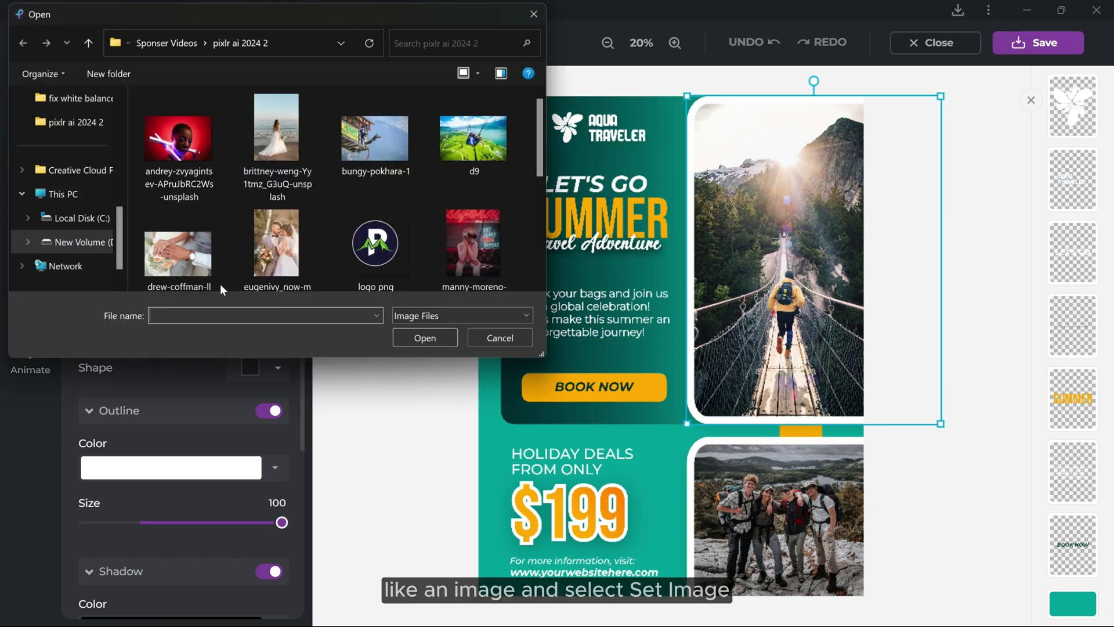
left_click(494, 145)
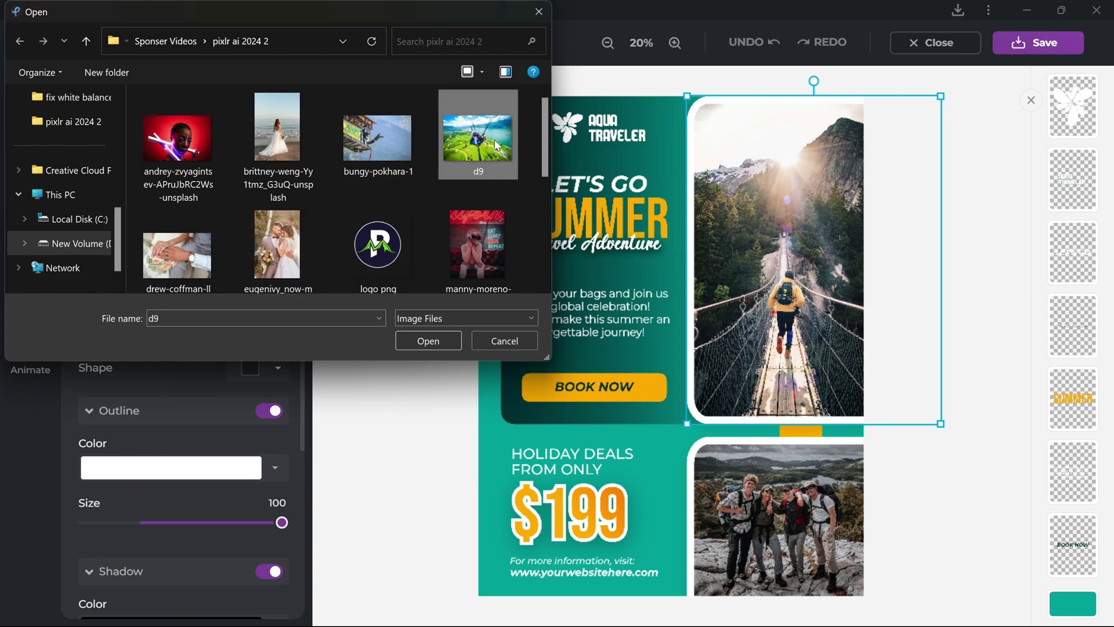
double_click(494, 145)
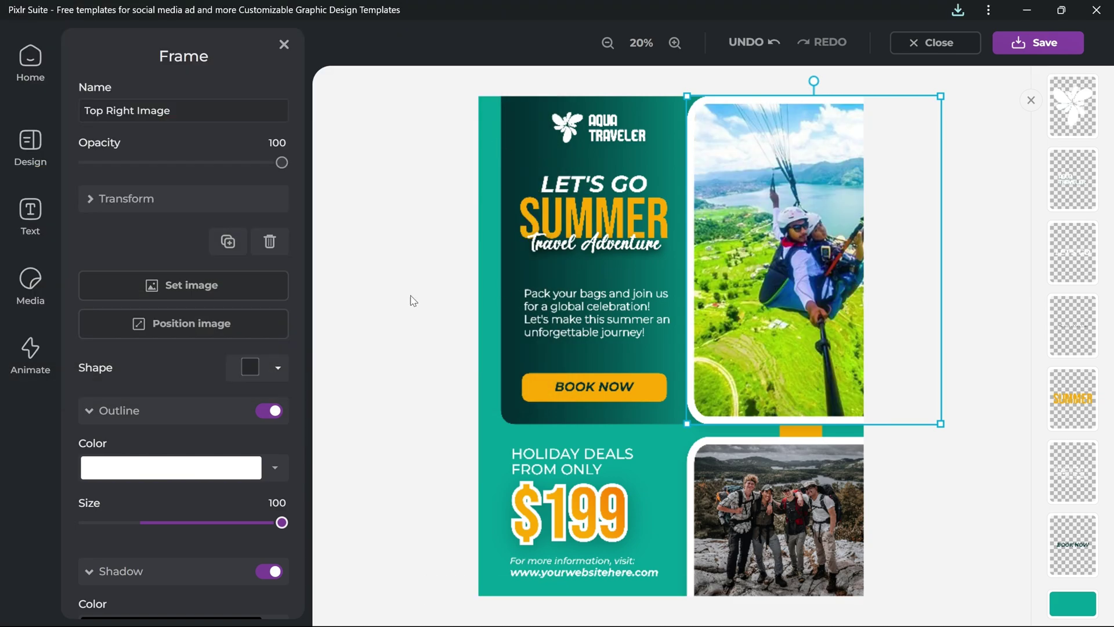
left_click(193, 323)
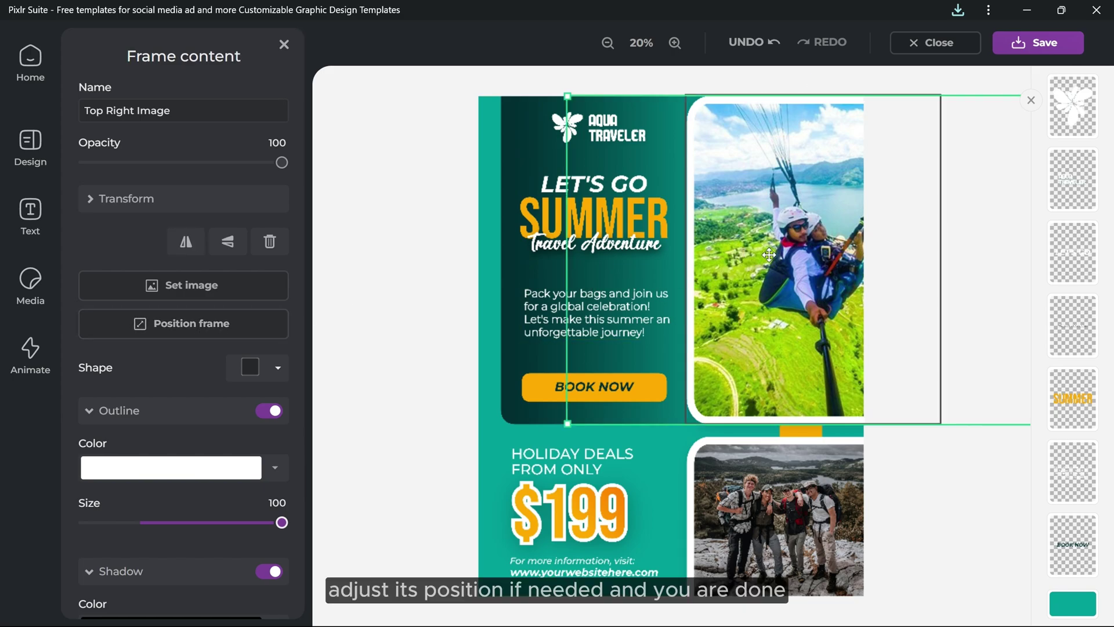
left_click_drag(768, 255, 724, 258)
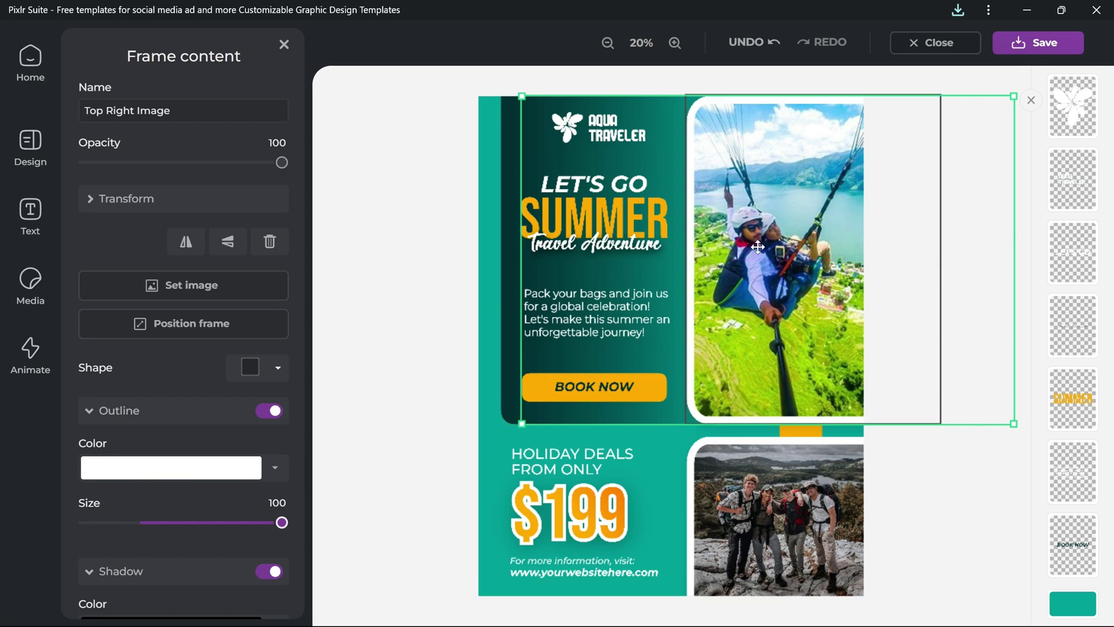
Step: Fill the bottom-right frame with the bungee photo, resized and repositioned
left_click(778, 518)
left_click(191, 285)
double_click(374, 131)
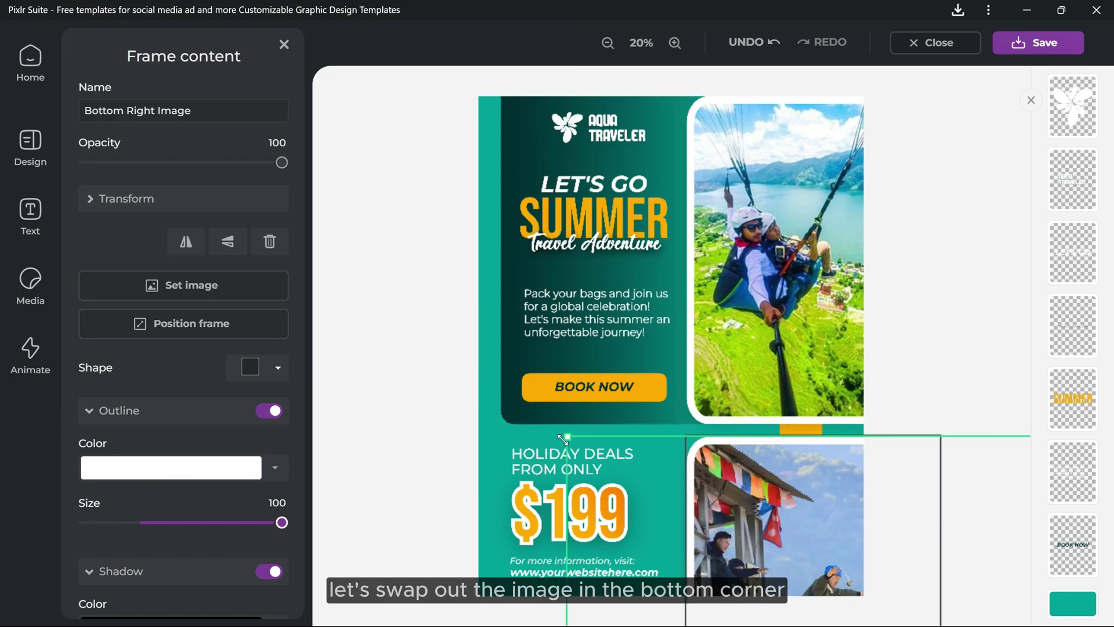
left_click_drag(566, 439, 807, 486)
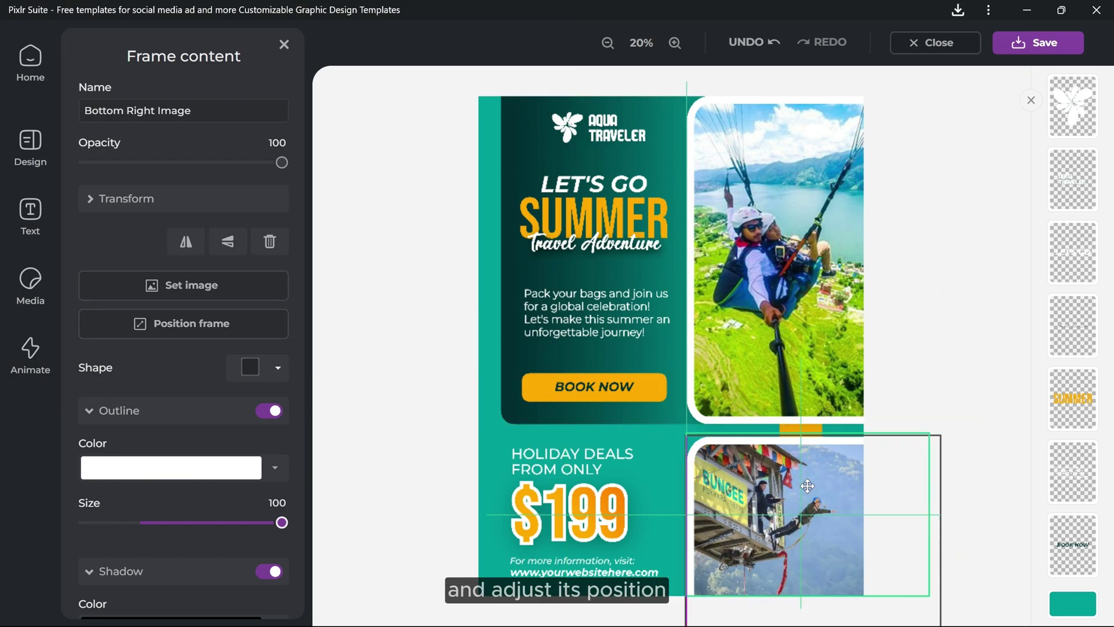
Step: Rename the heading to POKHARA ADVENTURE and replace the logo image
double_click(616, 131)
type("POKHARA ADVE")
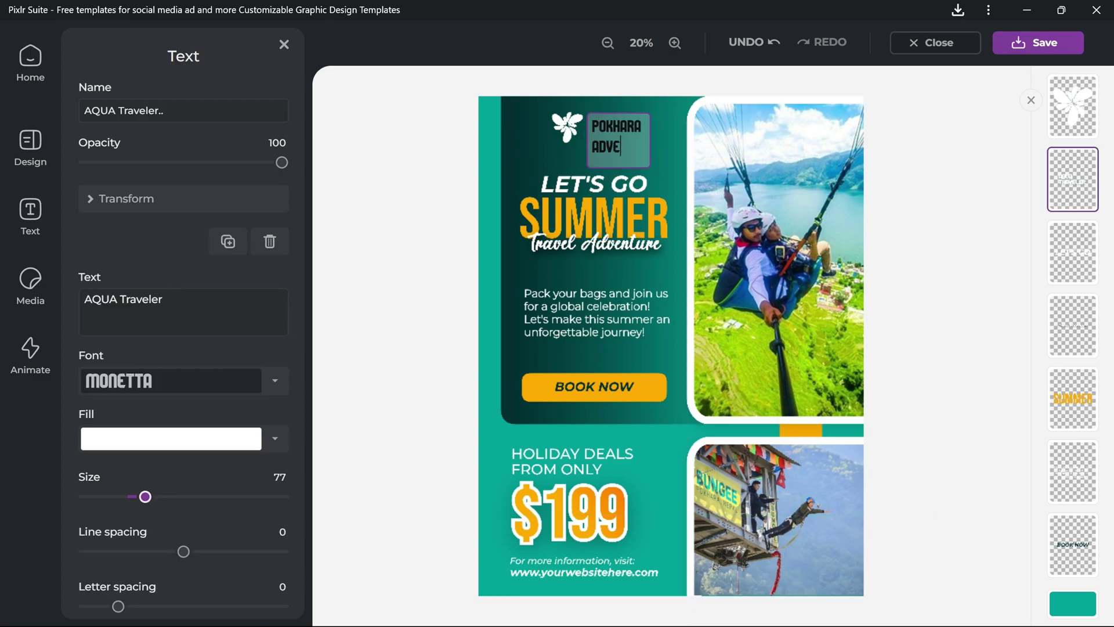
type("TURE")
left_click(566, 128)
left_click(191, 285)
double_click(374, 174)
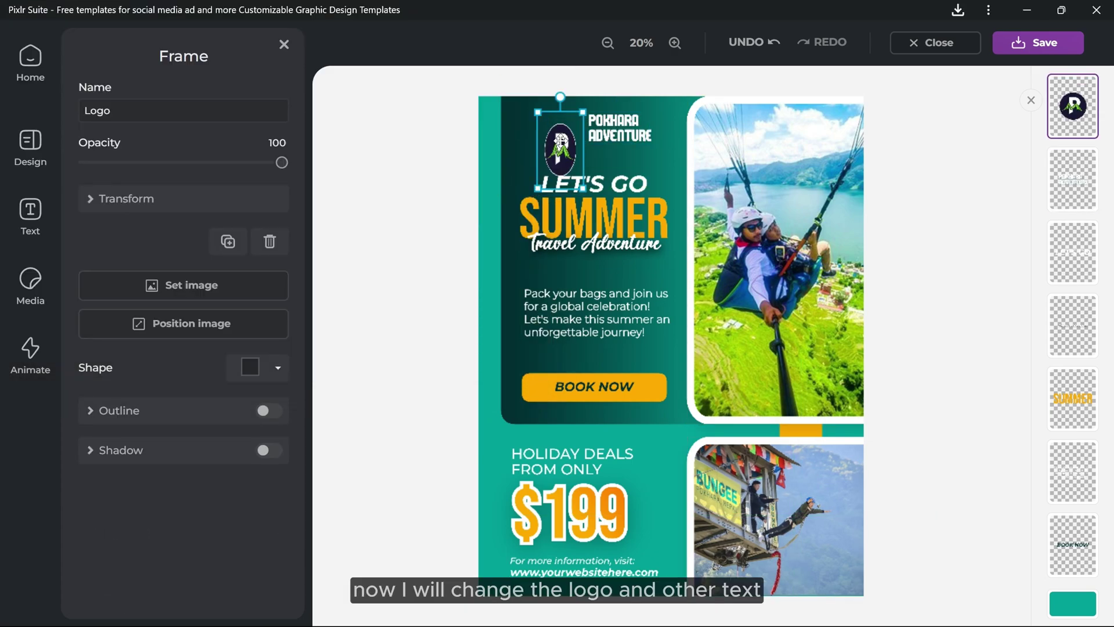
scroll(564, 127, "up", 3)
scroll(581, 154, "down", 2)
left_click(645, 74)
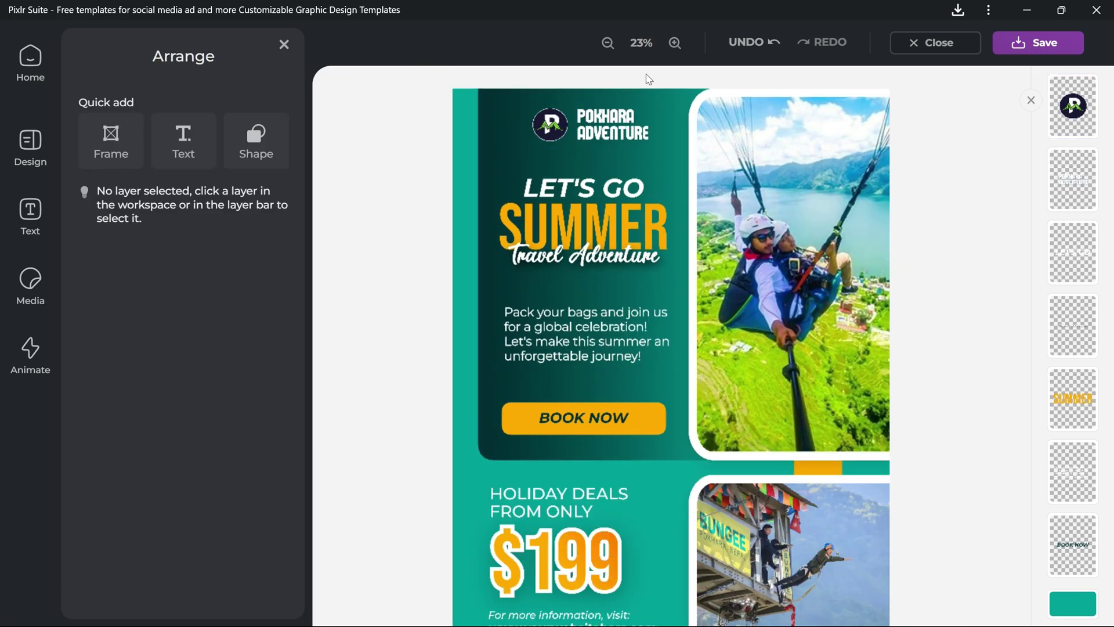
Step: Change the price to $100 and the website address to pokharaadventure.com
left_click(581, 409)
left_click(579, 520)
type("100")
left_click(586, 564)
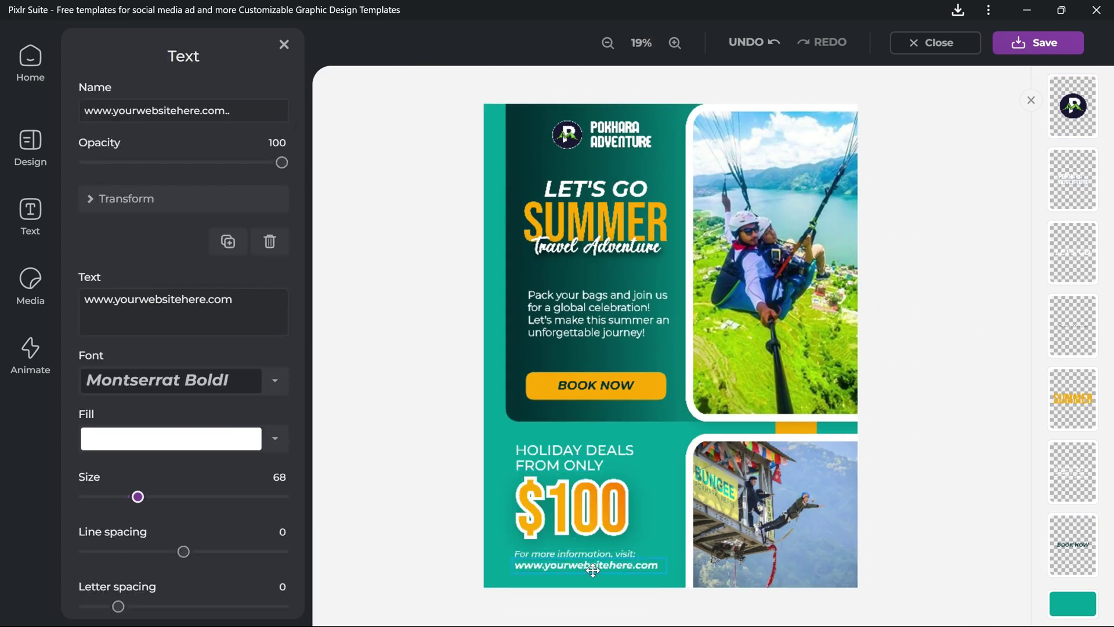
double_click(586, 566)
type("pokharaadventure.c")
key("Escape")
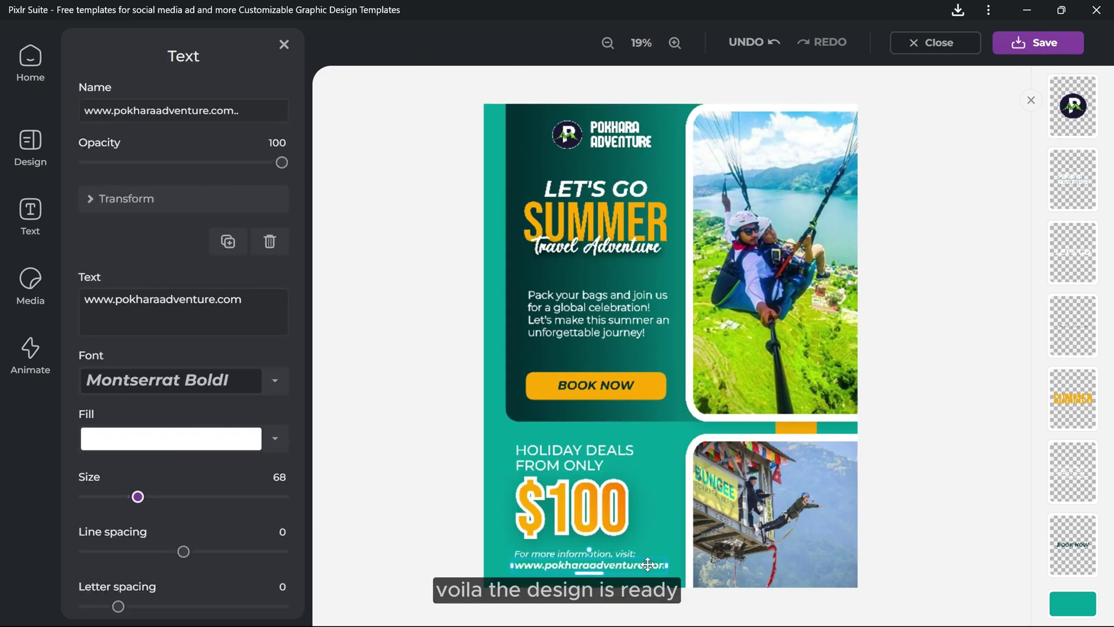
left_click(687, 496)
left_click(961, 256)
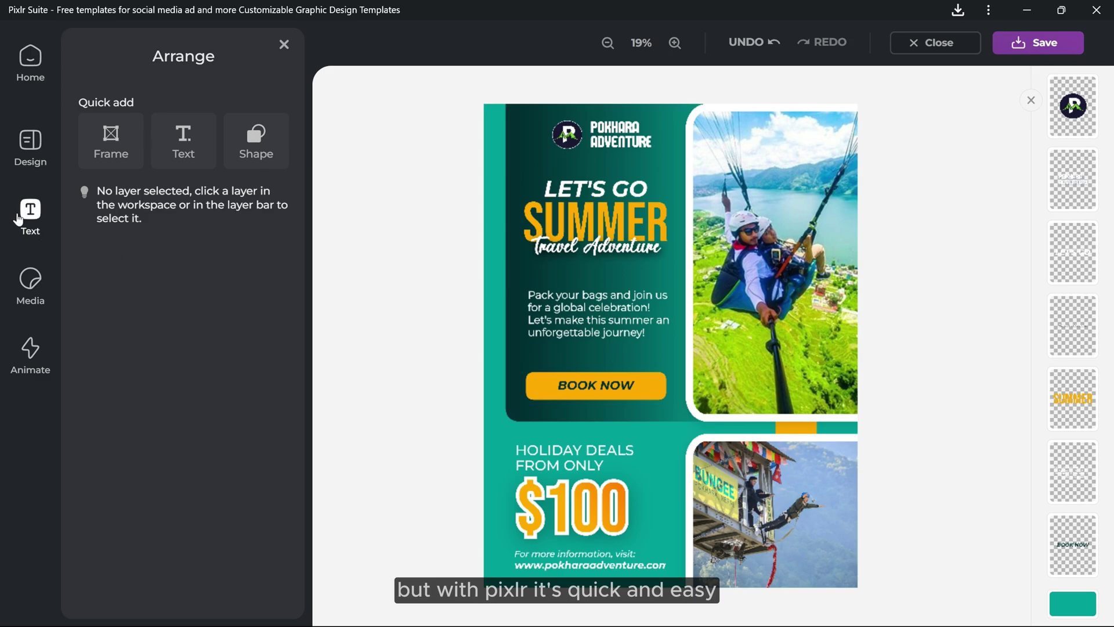
Step: Apply the Tumble page animation and export the flyer as an MP4 video
left_click(30, 348)
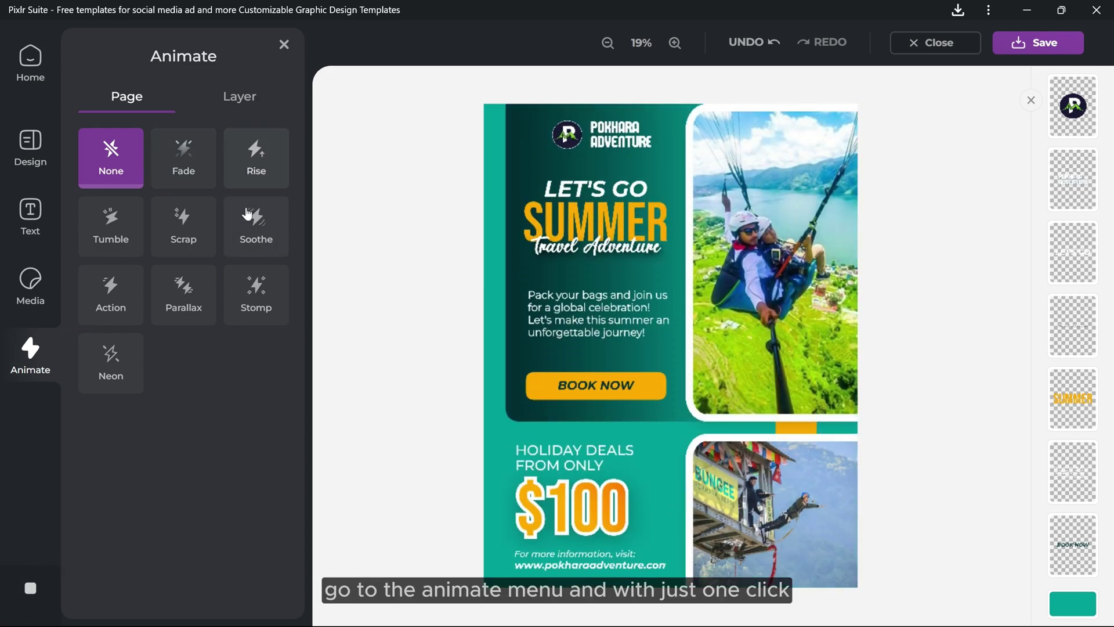
left_click(110, 229)
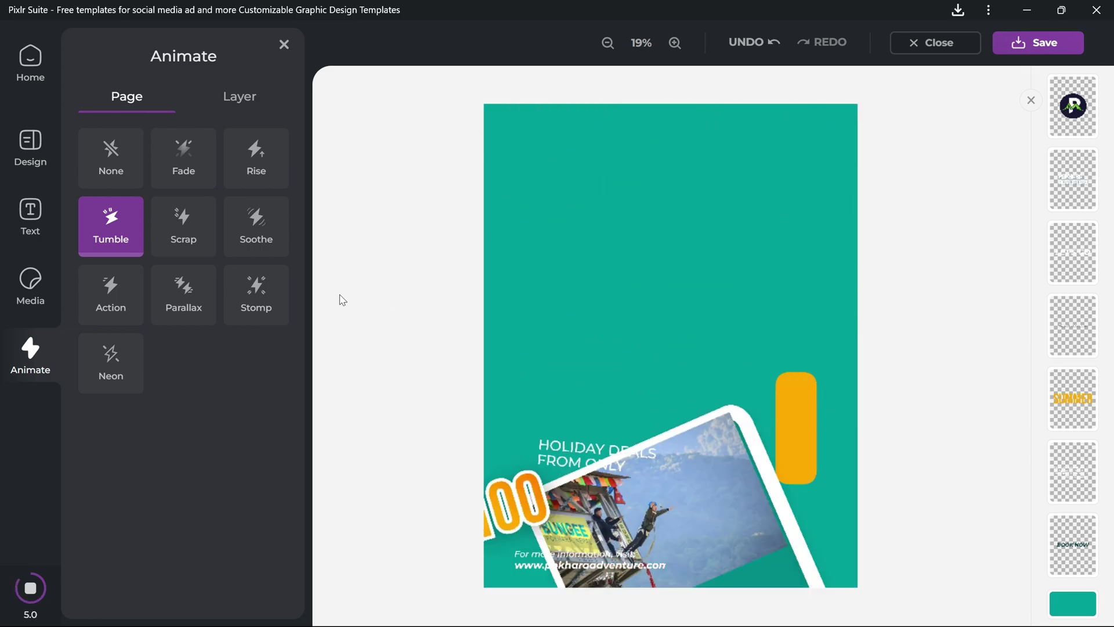
left_click(132, 167)
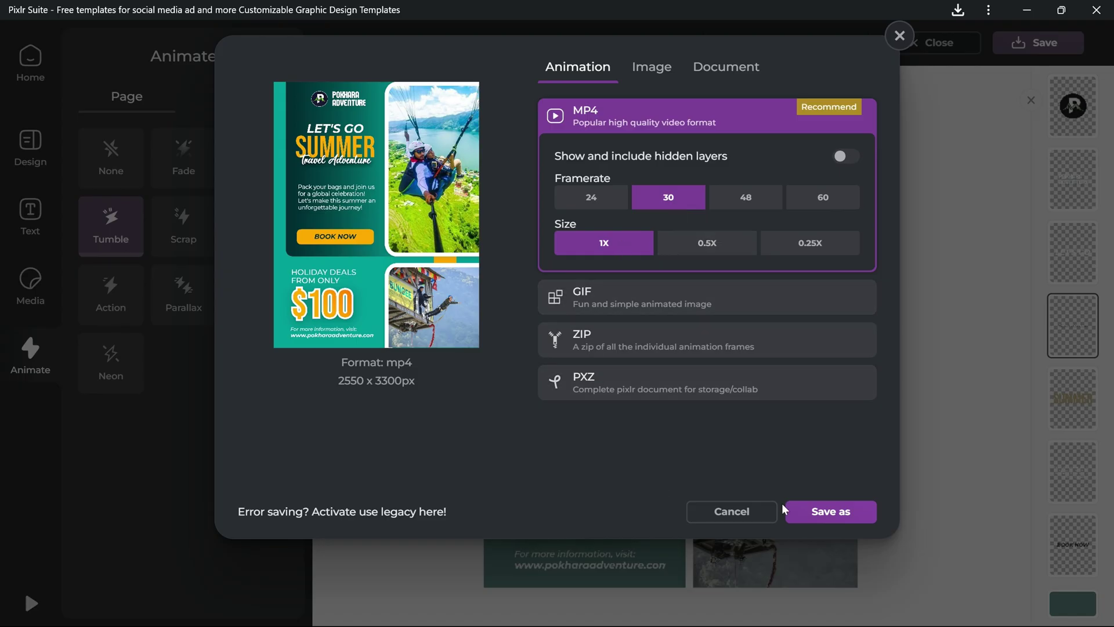
left_click(822, 512)
key("Return")
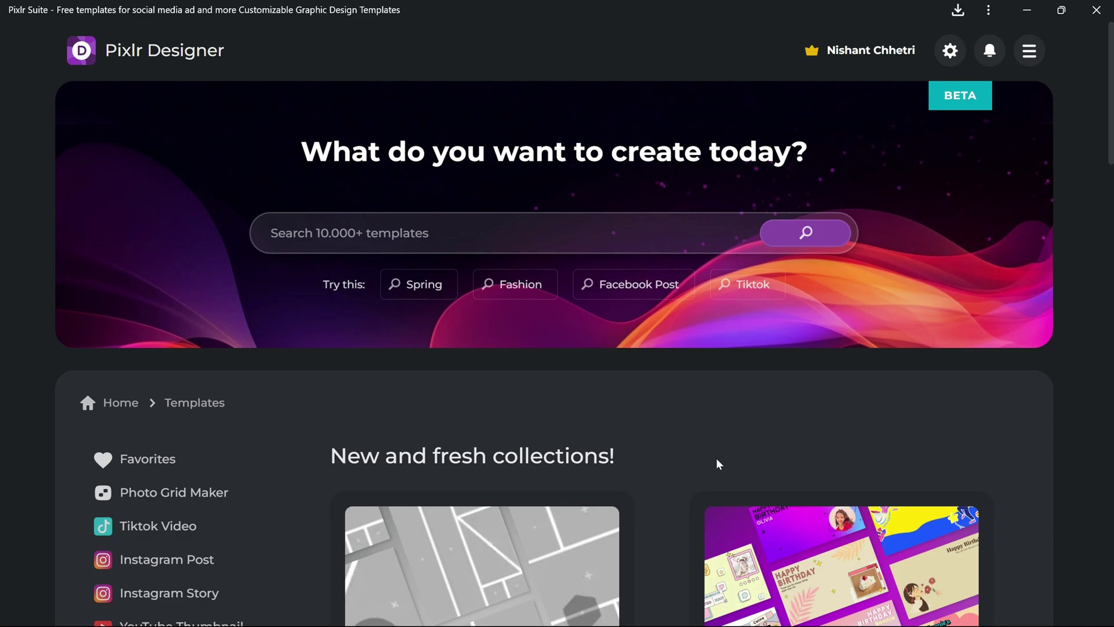
scroll(717, 464, "down", 3)
scroll(724, 468, "down", 5)
scroll(724, 468, "down", 4)
scroll(725, 471, "down", 3)
scroll(727, 467, "down", 3)
scroll(726, 468, "down", 2)
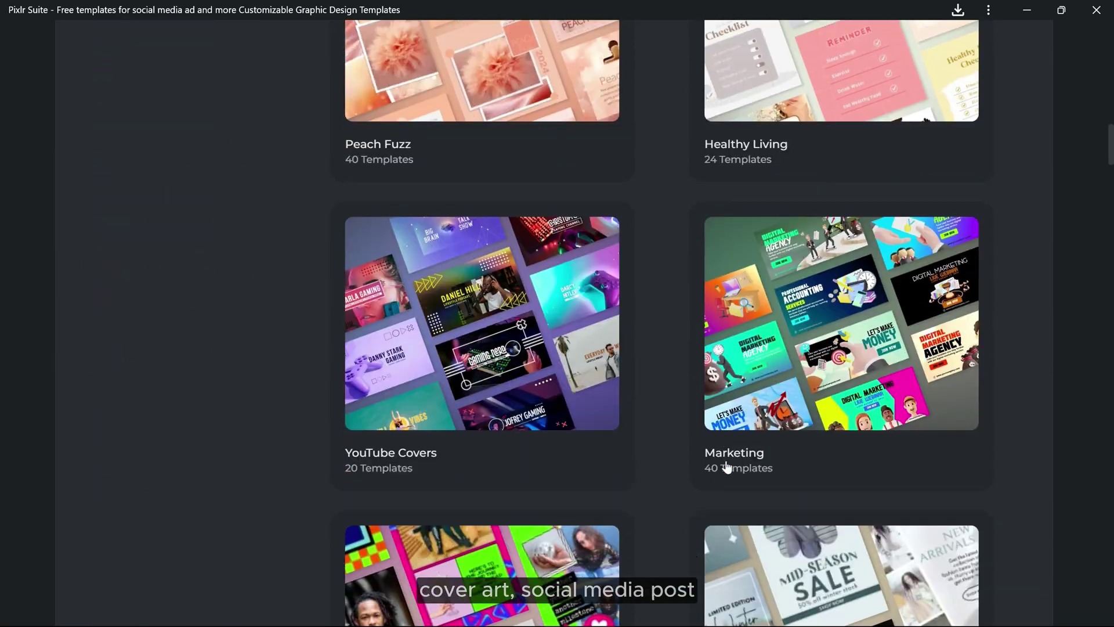
Step: Open the YouTube Covers collection from the Templates page
left_click(541, 362)
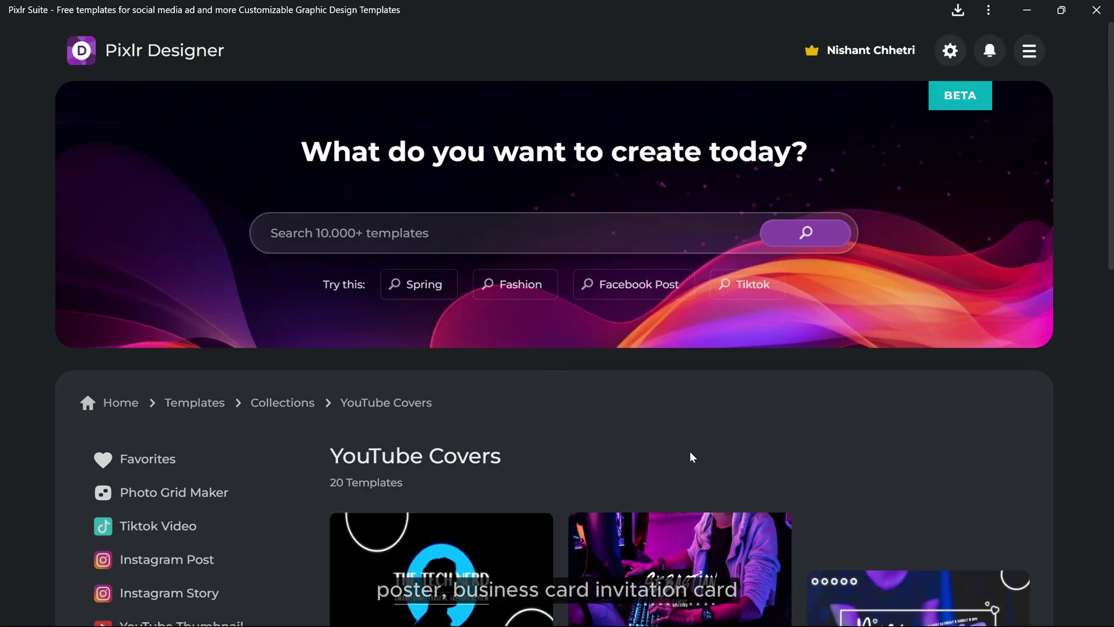
scroll(690, 455, "down", 3)
scroll(539, 294, "down", 2)
scroll(604, 466, "down", 2)
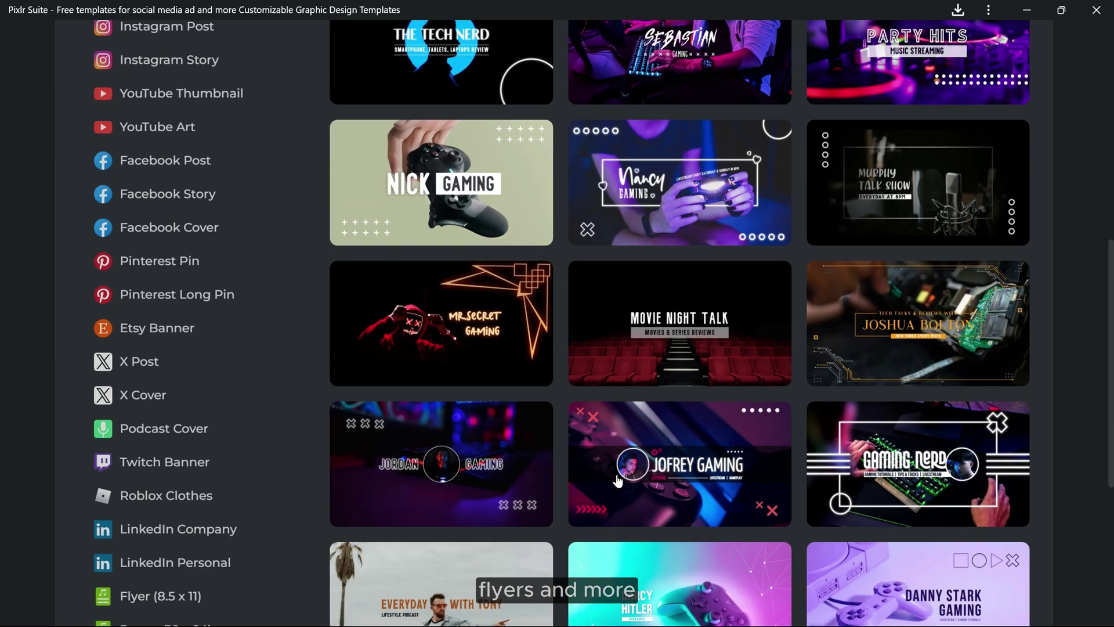
scroll(615, 479, "down", 3)
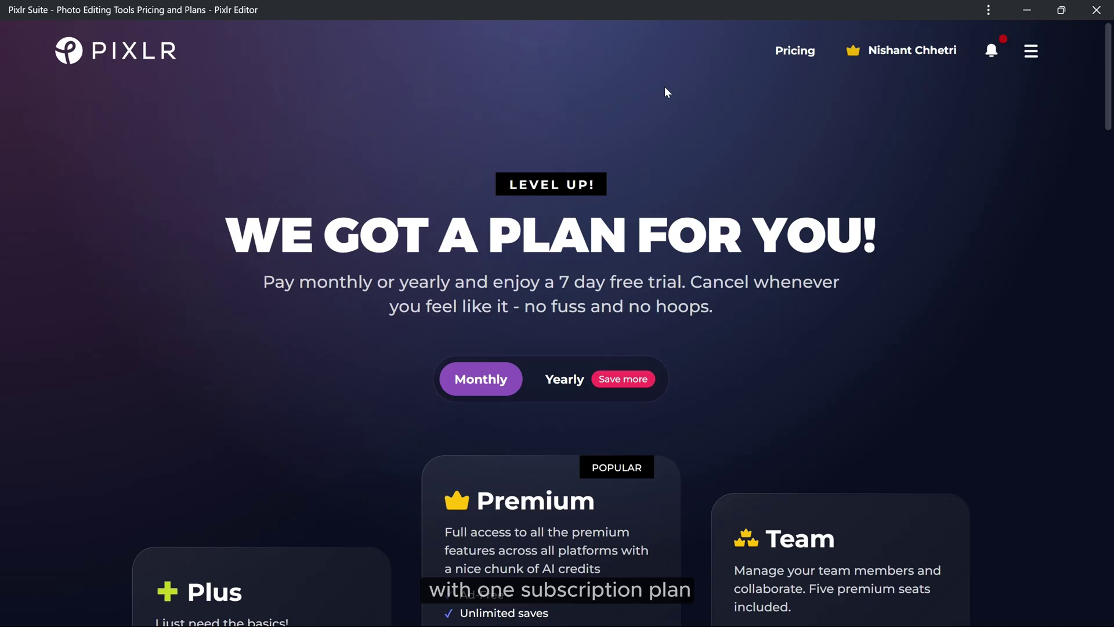
scroll(674, 131, "down", 3)
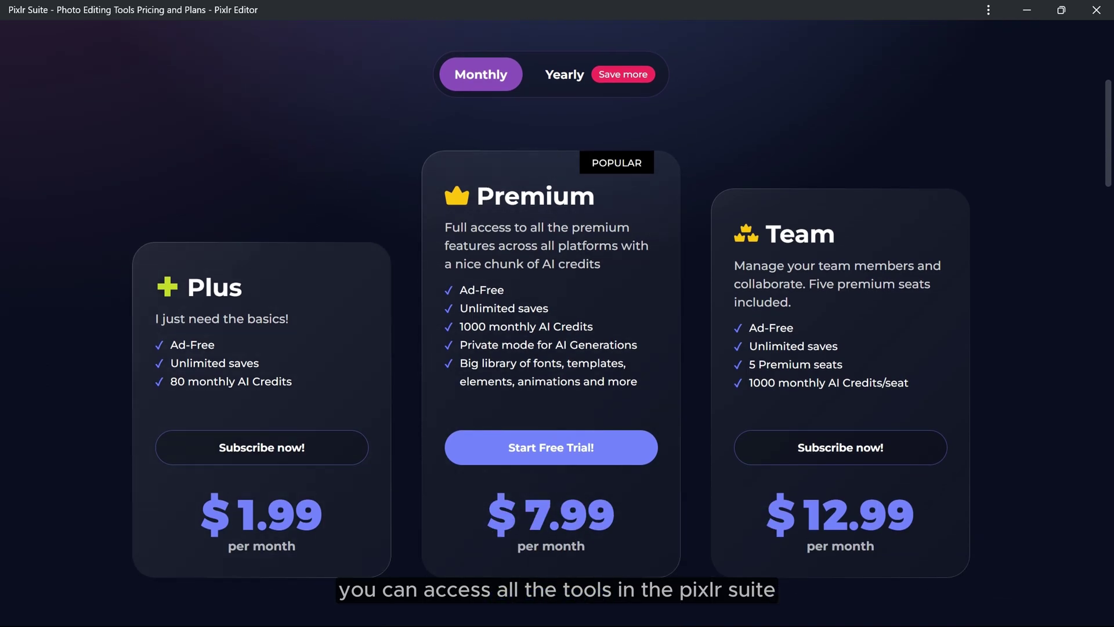
scroll(827, 357, "up", 3)
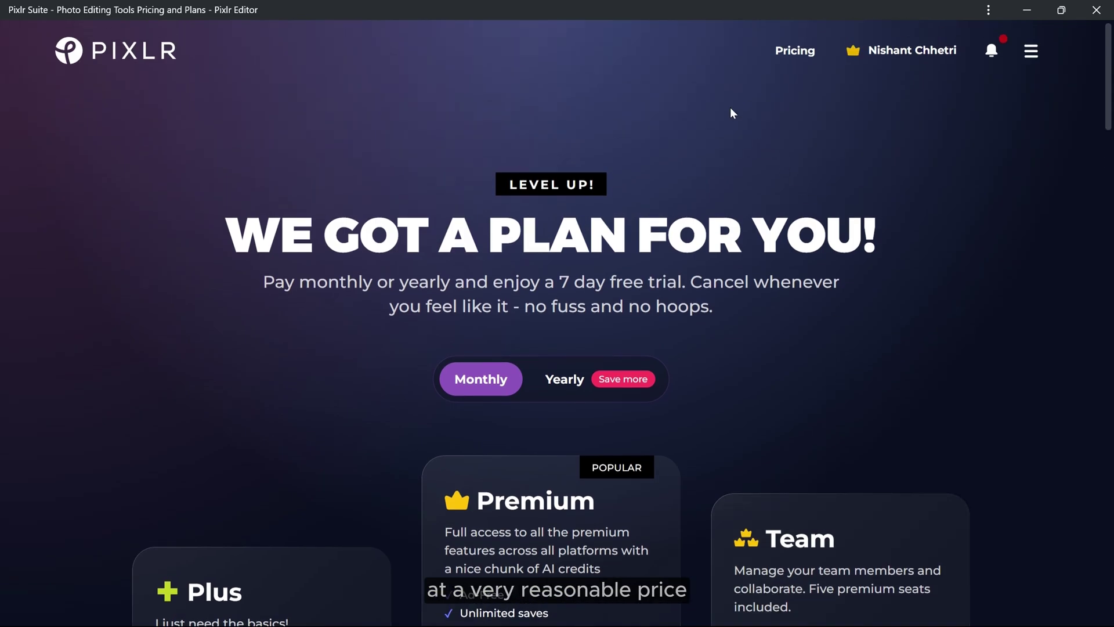
Step: Return from the pricing plans page to the Pixlr home page via the logo
left_click(90, 54)
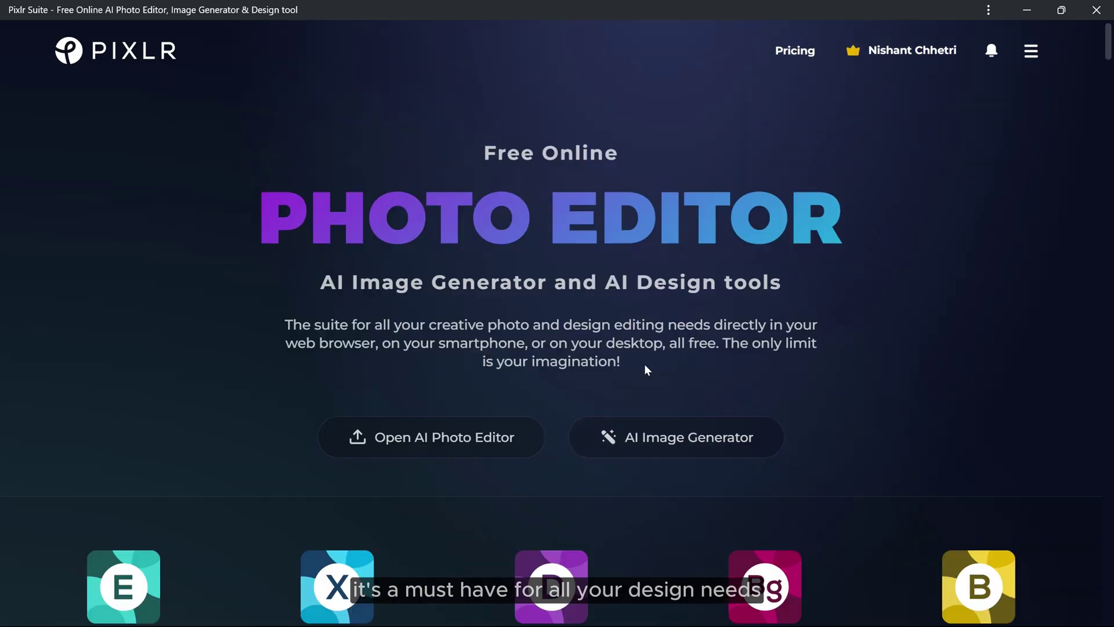
scroll(859, 431, "down", 3)
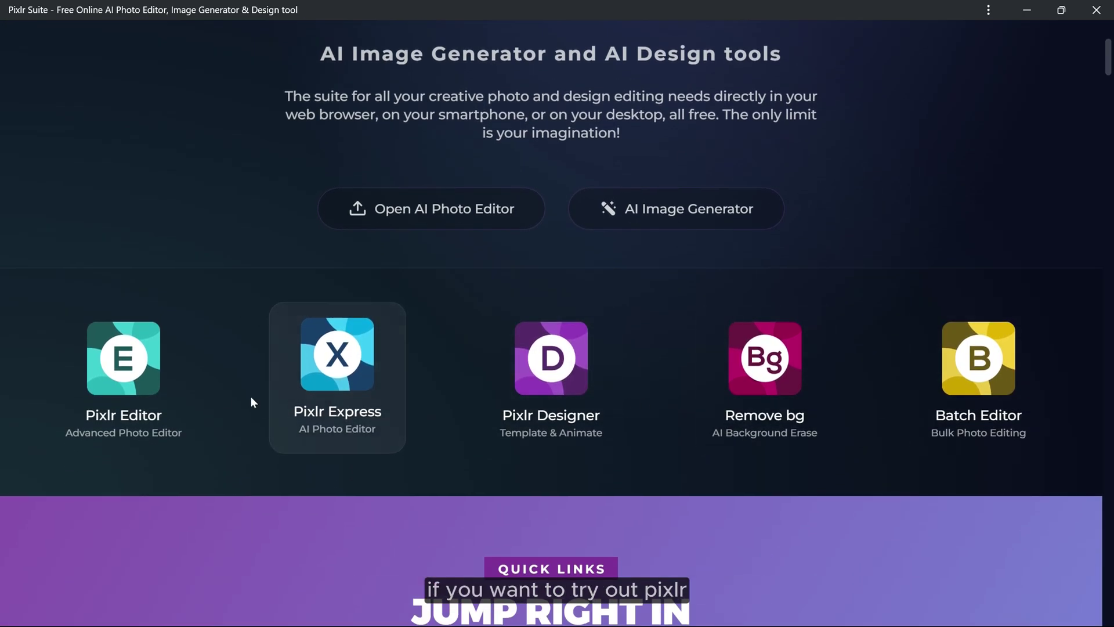
scroll(867, 320, "down", 3)
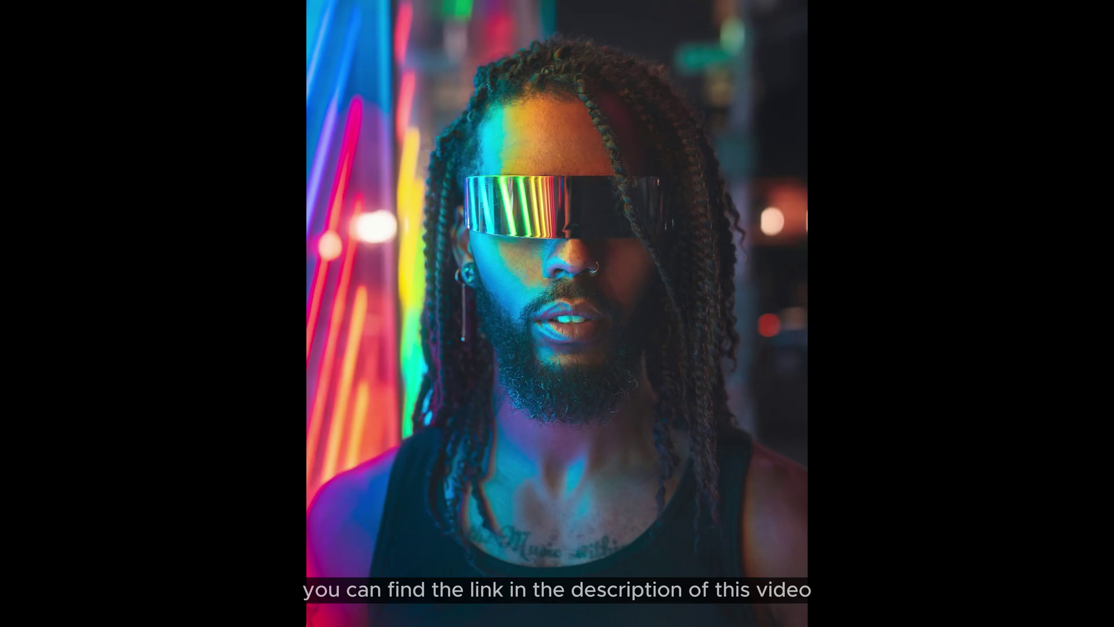